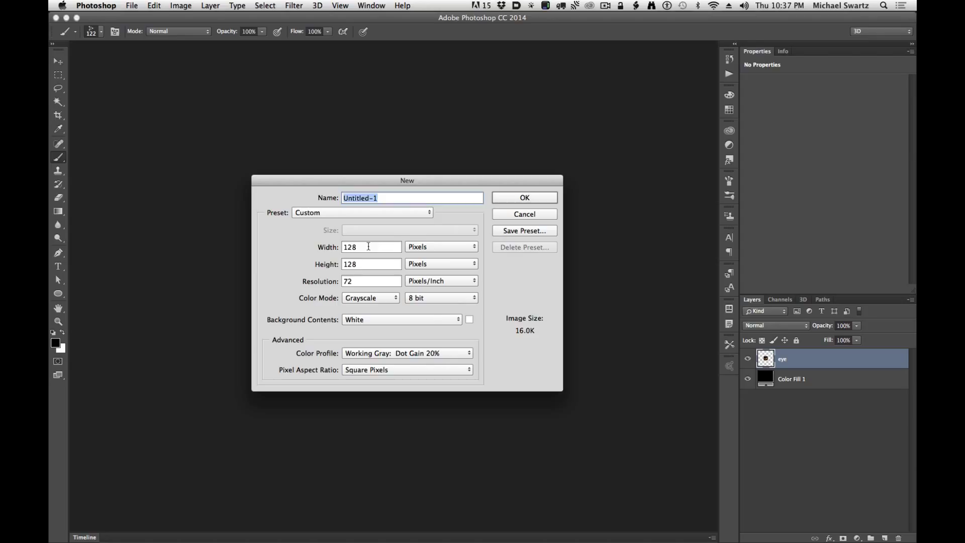
# Create a new 128 × 128 px Grayscale document at 72 ppi with a White background.
pyautogui.press('Tab')
pyautogui.press('Tab')
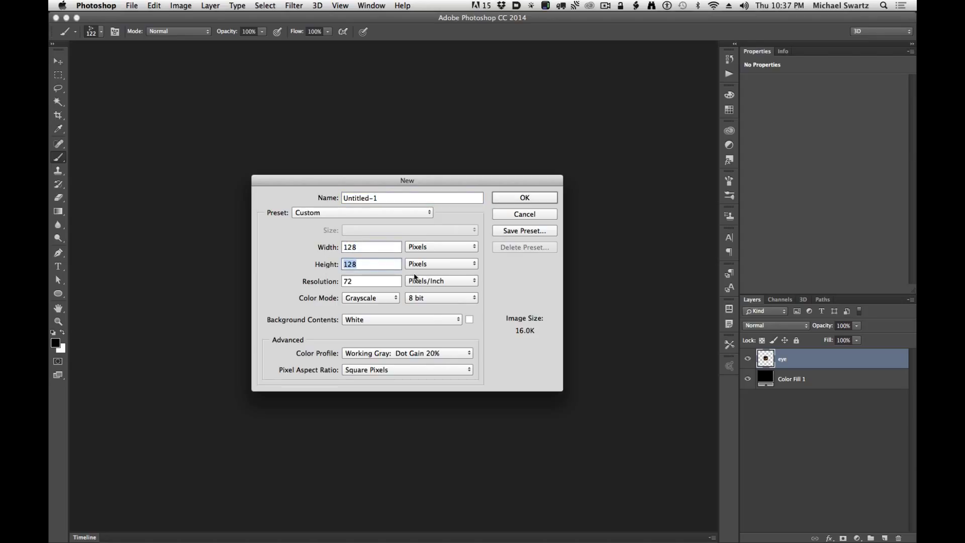
pyautogui.click(372, 246)
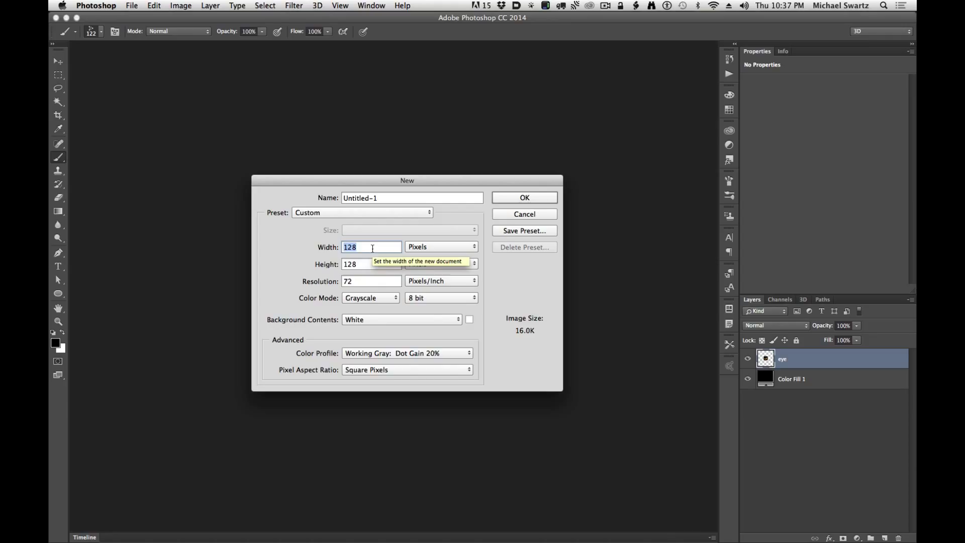
pyautogui.click(360, 281)
pyautogui.click(371, 298)
pyautogui.click(370, 296)
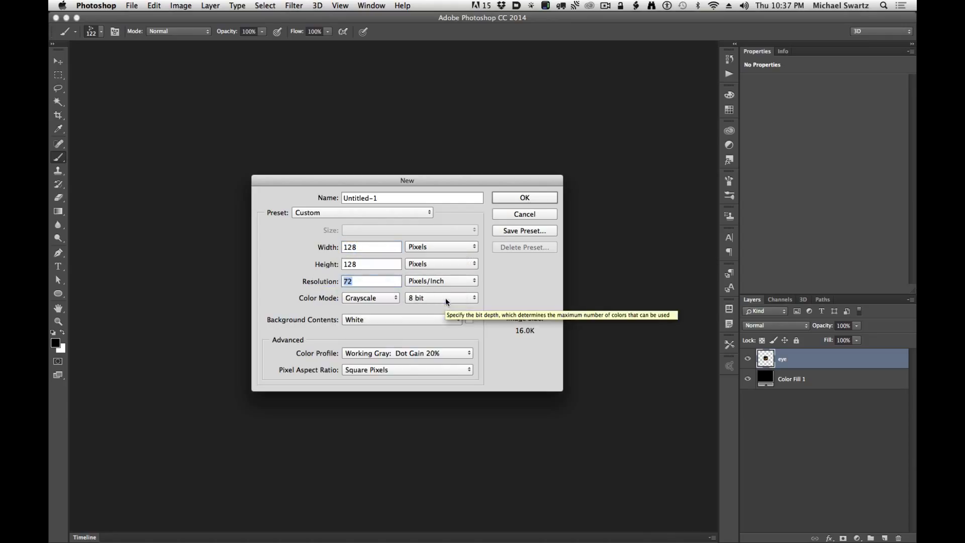
pyautogui.click(523, 201)
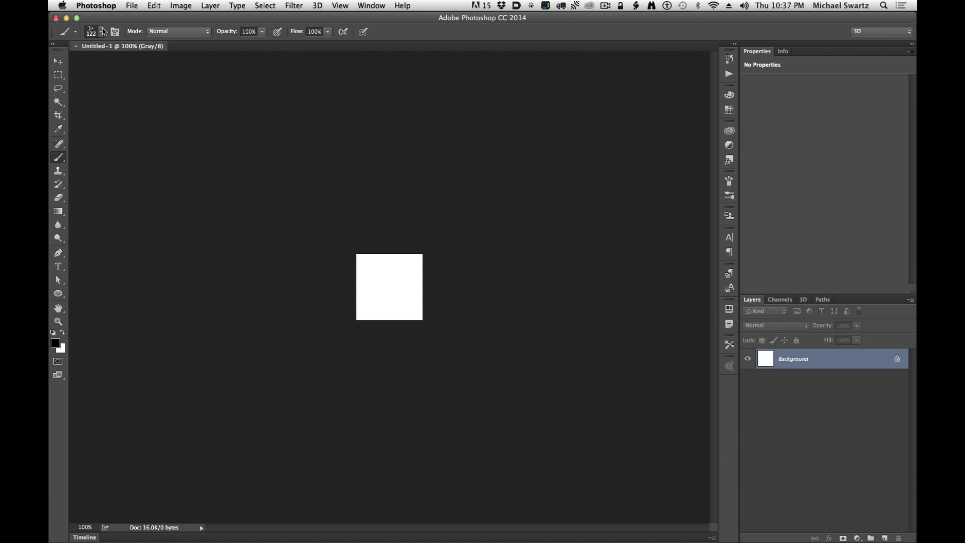
# Pick the hard round brush preset and set its size to 20 px and hardness to 90%.
pyautogui.click(101, 32)
pyautogui.moveTo(174, 181); pyautogui.dragTo(173, 132)
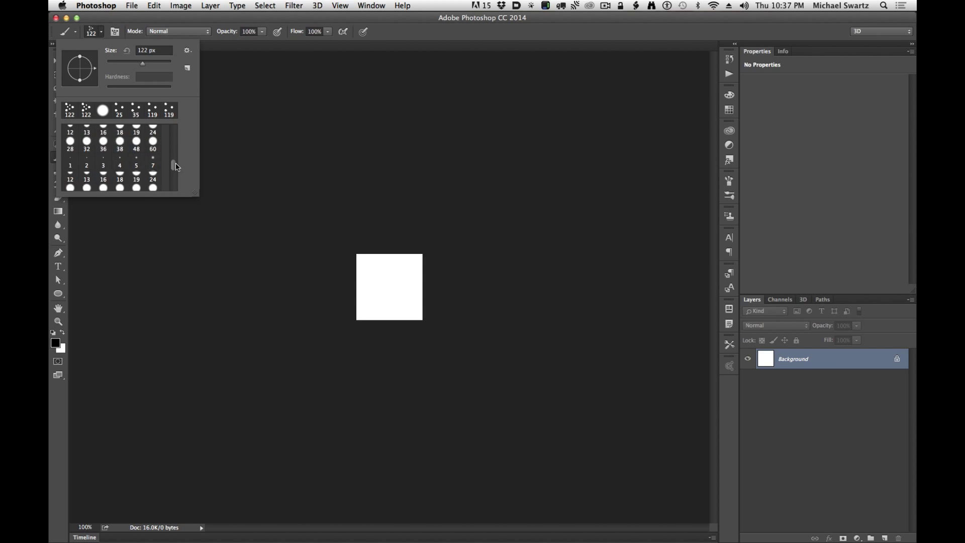
pyautogui.click(120, 133)
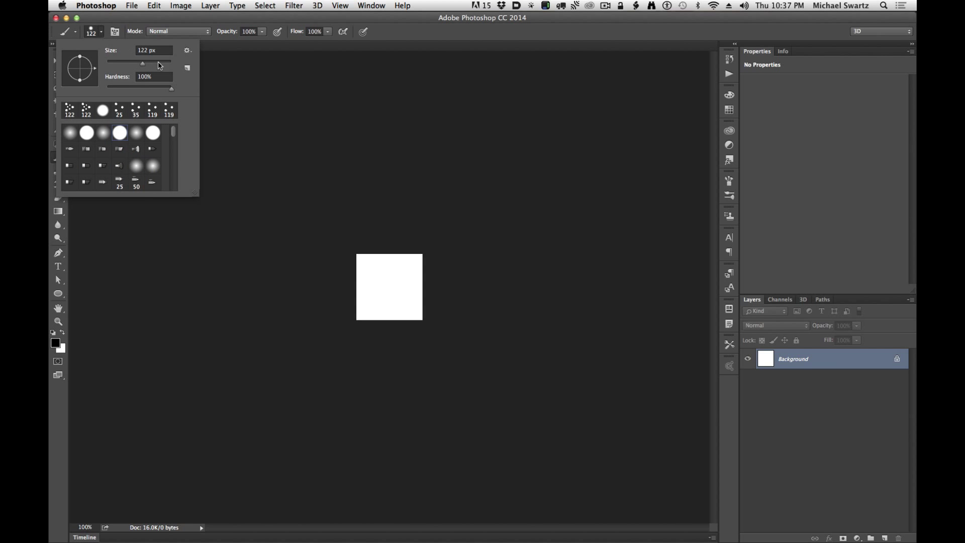
pyautogui.moveTo(144, 67); pyautogui.dragTo(121, 66)
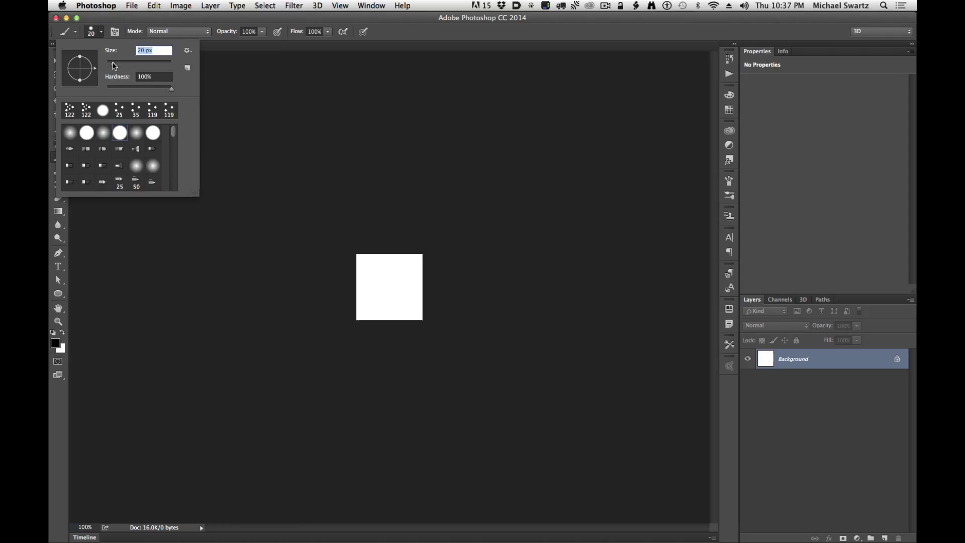
pyautogui.moveTo(170, 93); pyautogui.dragTo(164, 93)
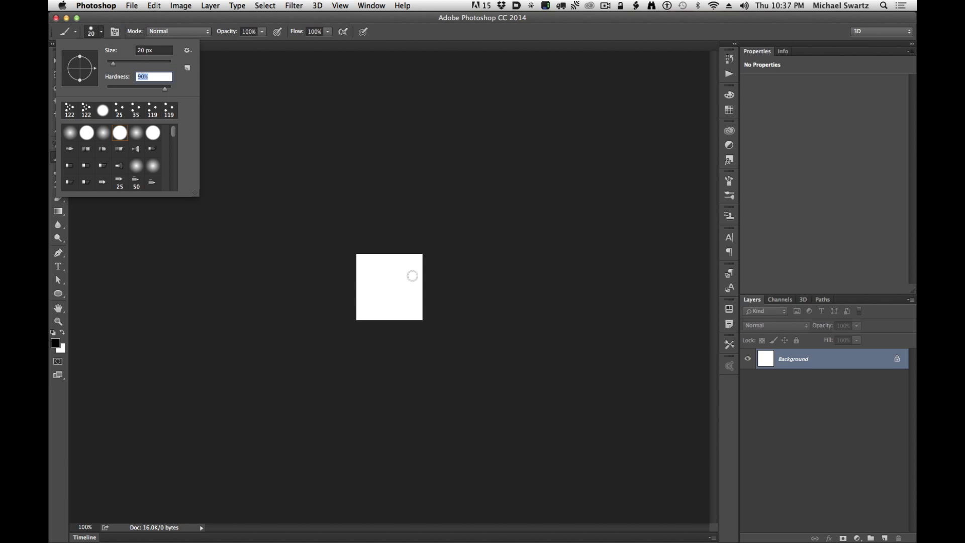
# Zoom in, set brush opacity to 50%, and build up a black dot at upper left.
pyautogui.press('super+equal')
pyautogui.press('super+equal')
pyautogui.press('super+equal')
pyautogui.press('super+equal')
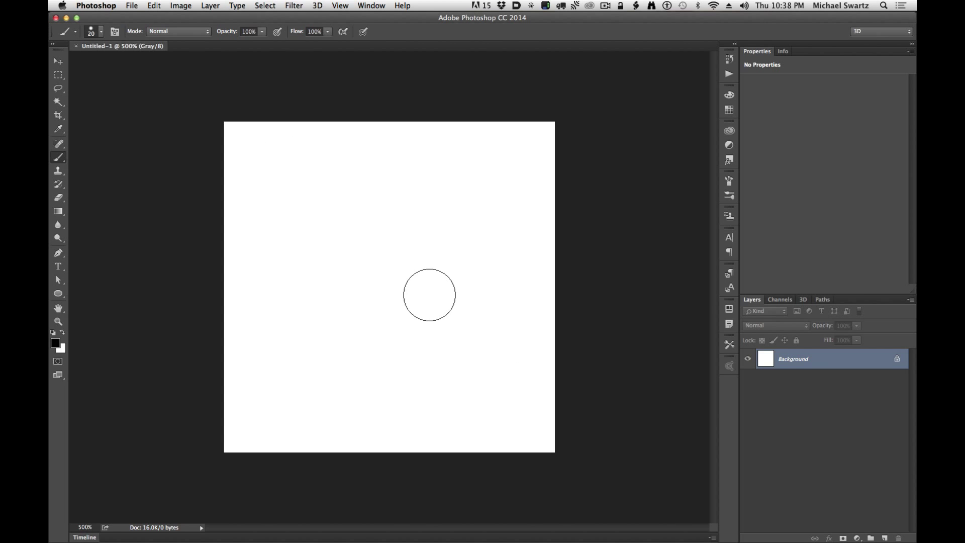
pyautogui.press('5')
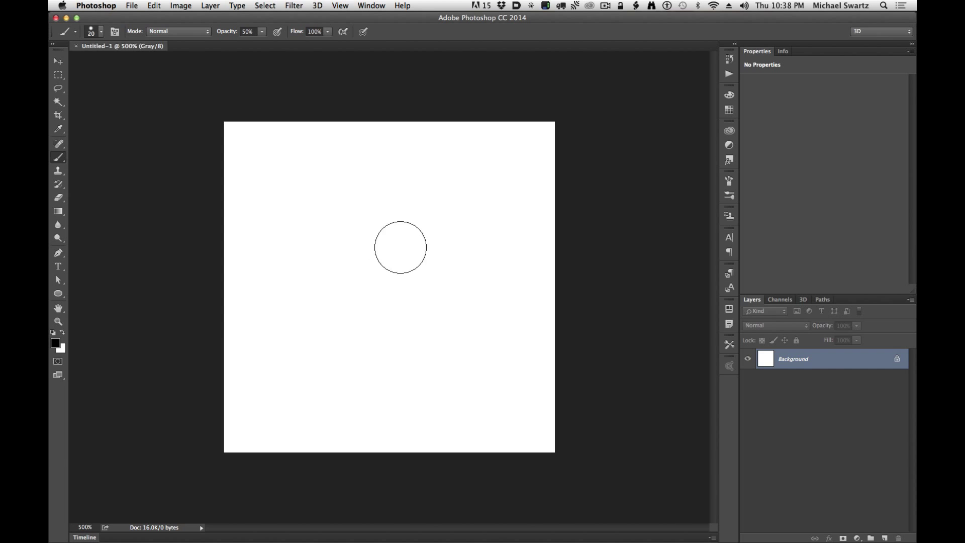
pyautogui.moveTo(278, 166); pyautogui.dragTo(272, 176)
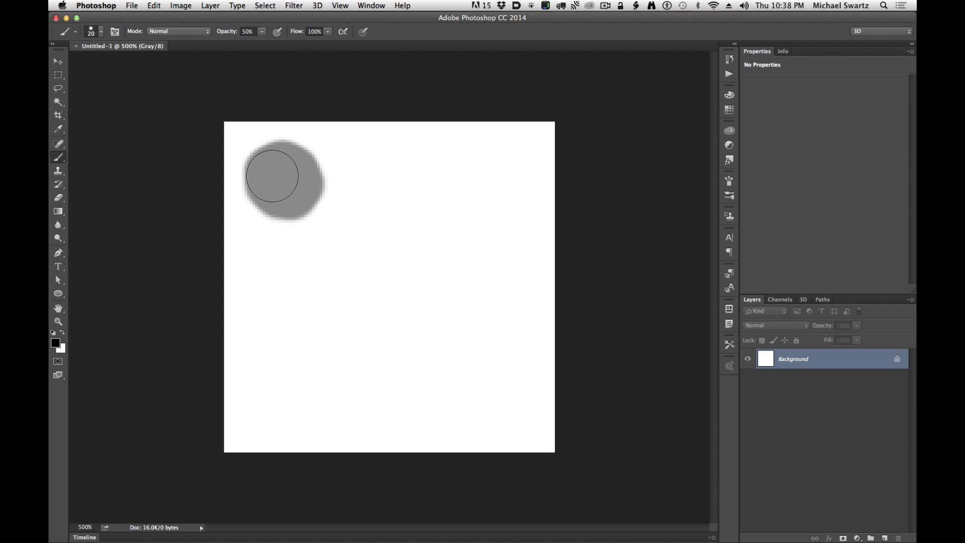
pyautogui.click(274, 177)
pyautogui.click(280, 181)
pyautogui.click(290, 187)
pyautogui.click(287, 172)
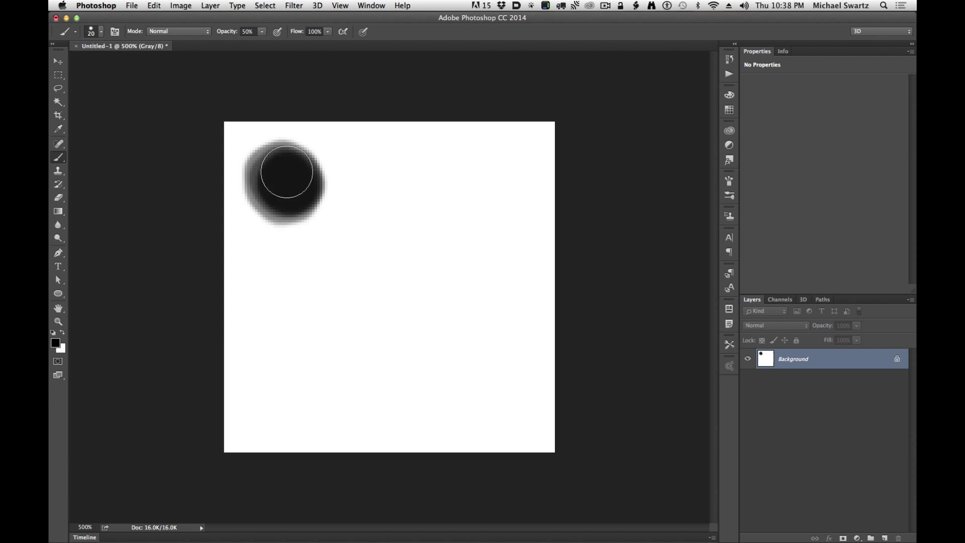
pyautogui.click(287, 172)
# Build up two more near-black dots, one at lower left and one on the right side.
pyautogui.click(285, 384)
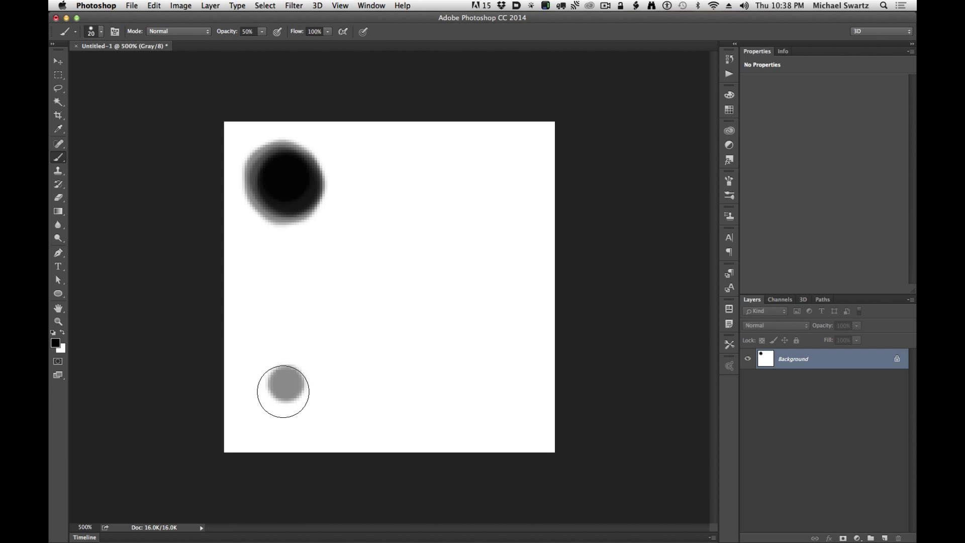
pyautogui.click(274, 388)
pyautogui.click(286, 388)
pyautogui.click(286, 392)
pyautogui.click(289, 391)
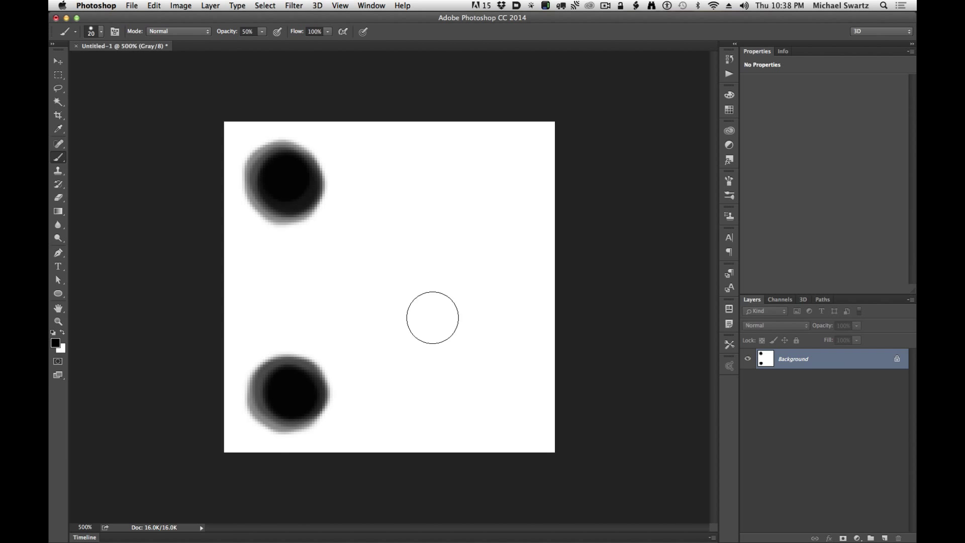
pyautogui.click(493, 265)
pyautogui.click(489, 284)
pyautogui.click(500, 271)
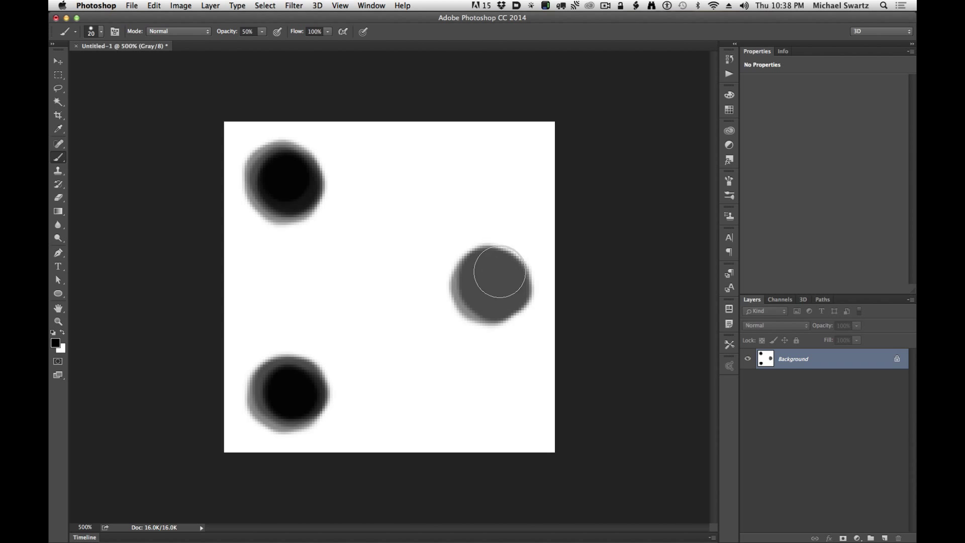
pyautogui.click(500, 275)
pyautogui.click(499, 281)
pyautogui.click(506, 286)
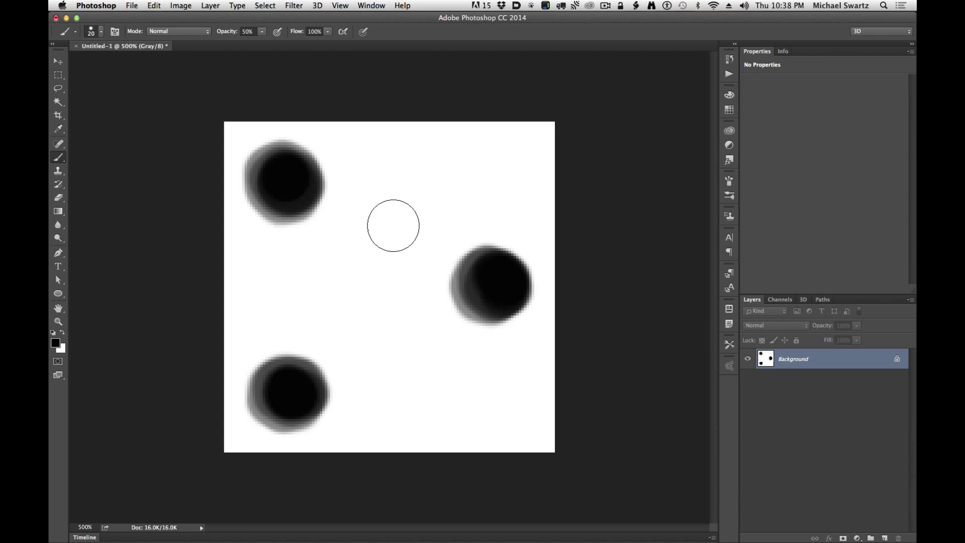
# Add smaller dots at the upper middle, left centre and lower right.
pyautogui.click(384, 231)
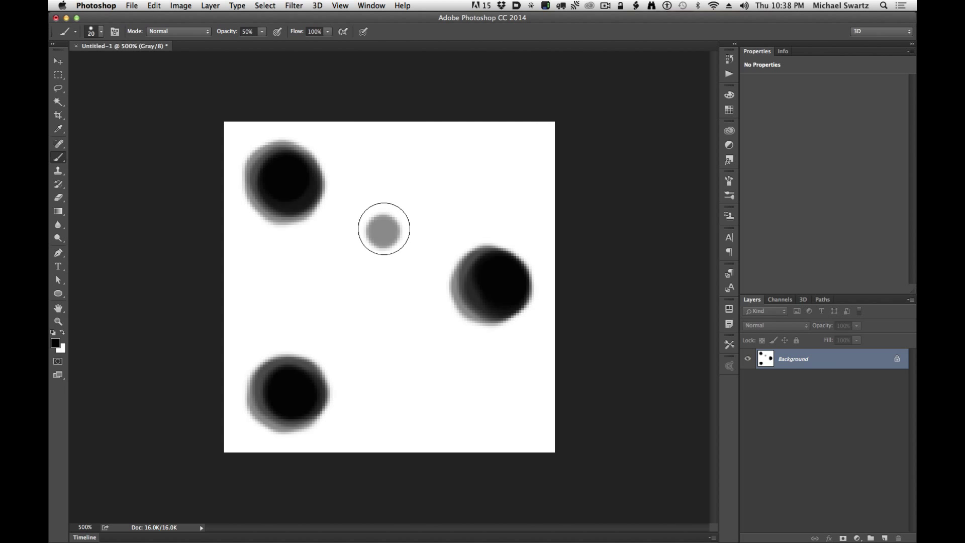
pyautogui.click(383, 231)
pyautogui.click(384, 230)
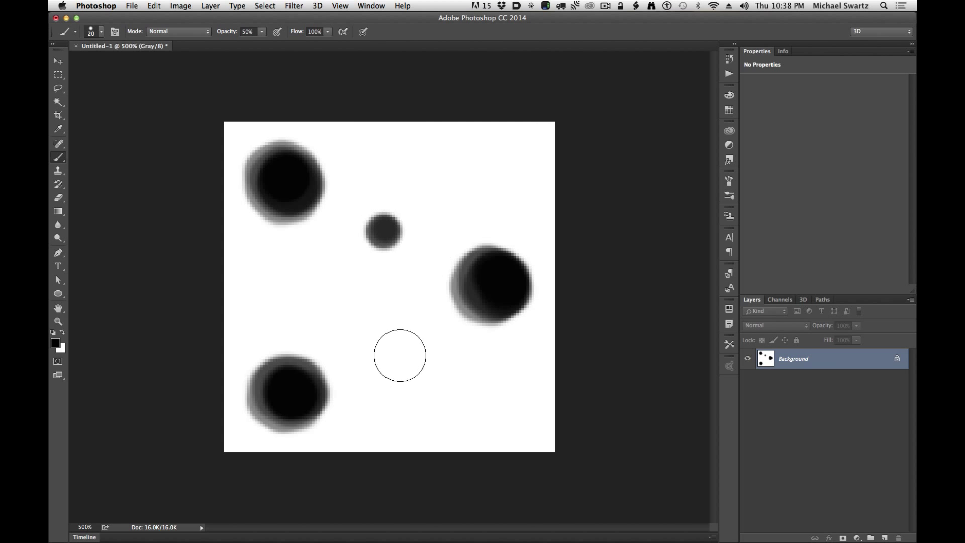
pyautogui.click(305, 307)
pyautogui.click(303, 304)
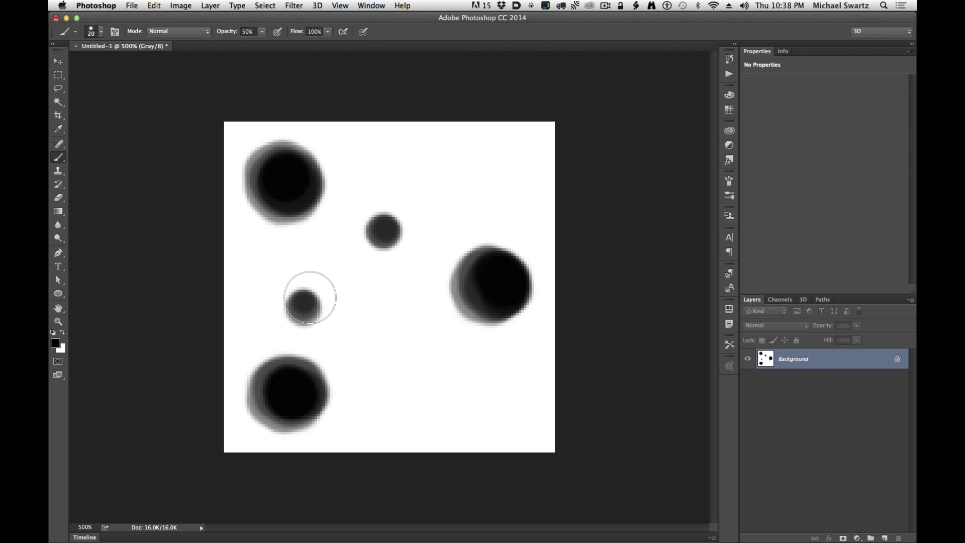
pyautogui.click(310, 297)
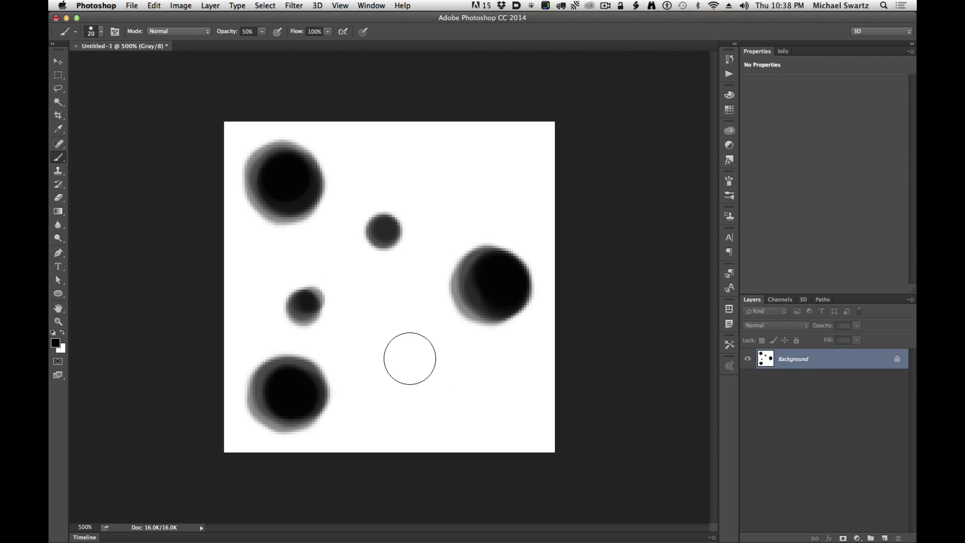
pyautogui.click(442, 394)
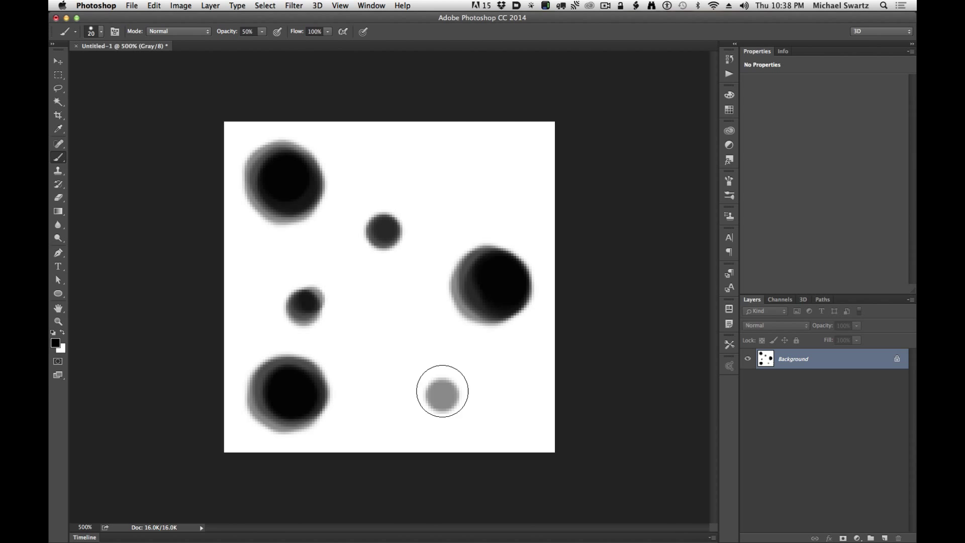
pyautogui.click(443, 392)
pyautogui.click(445, 391)
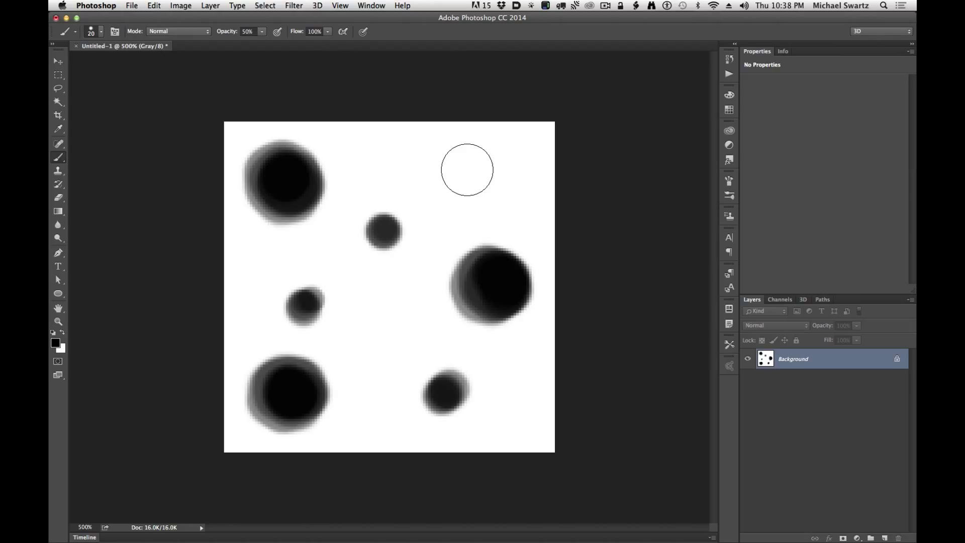
# Select the whole canvas and define it as the brush preset 'Sampled Brush 4'.
pyautogui.press('super+a')
pyautogui.click(153, 5)
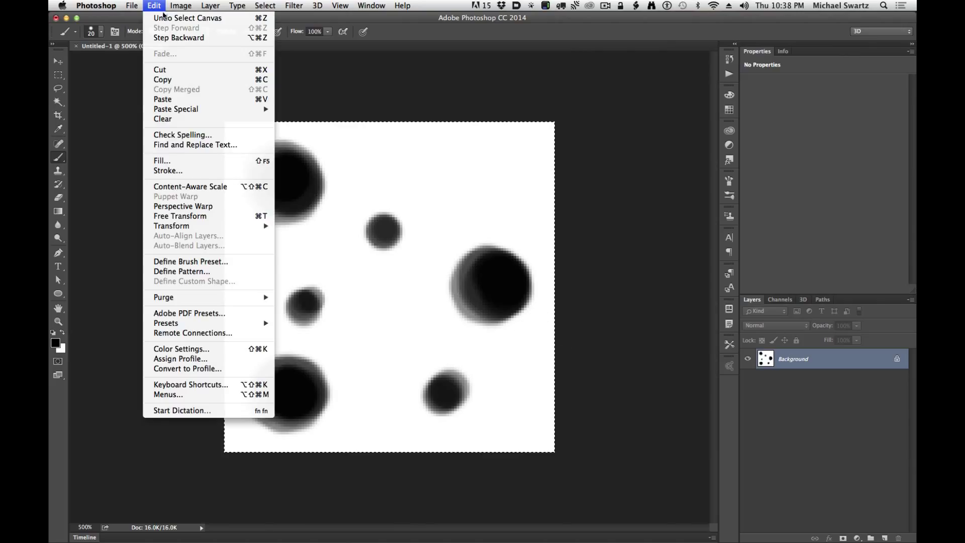
pyautogui.click(218, 262)
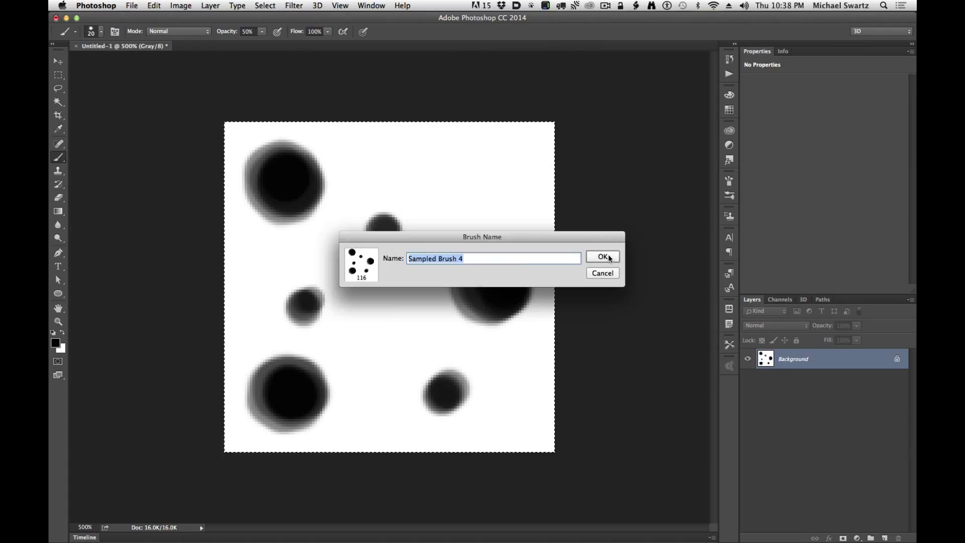
pyautogui.click(608, 257)
# Create a 1024 × 1024 px document at 72 ppi in 8-bit RGB.
pyautogui.press('super+n')
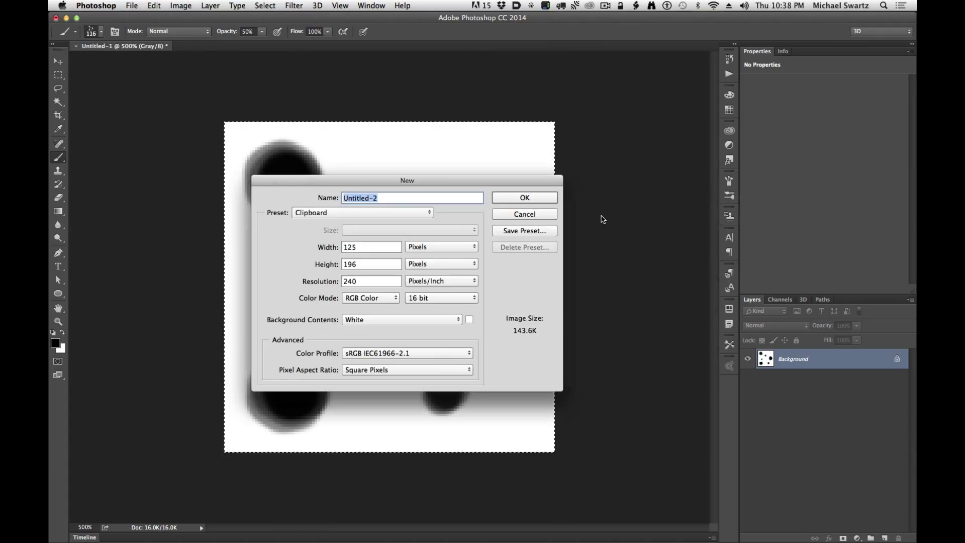
pyautogui.press('Tab')
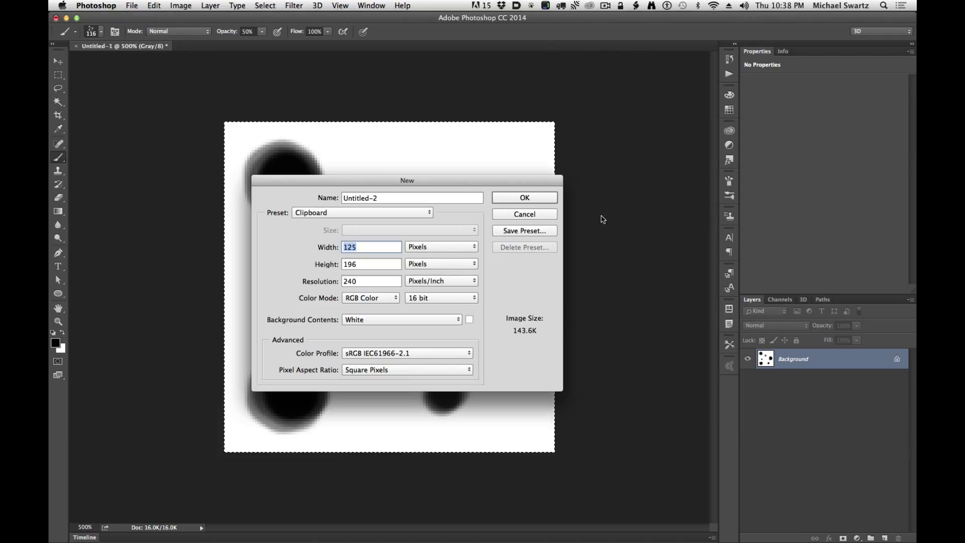
pyautogui.write('1024')
pyautogui.press('Tab')
pyautogui.write('1024')
pyautogui.press('Tab')
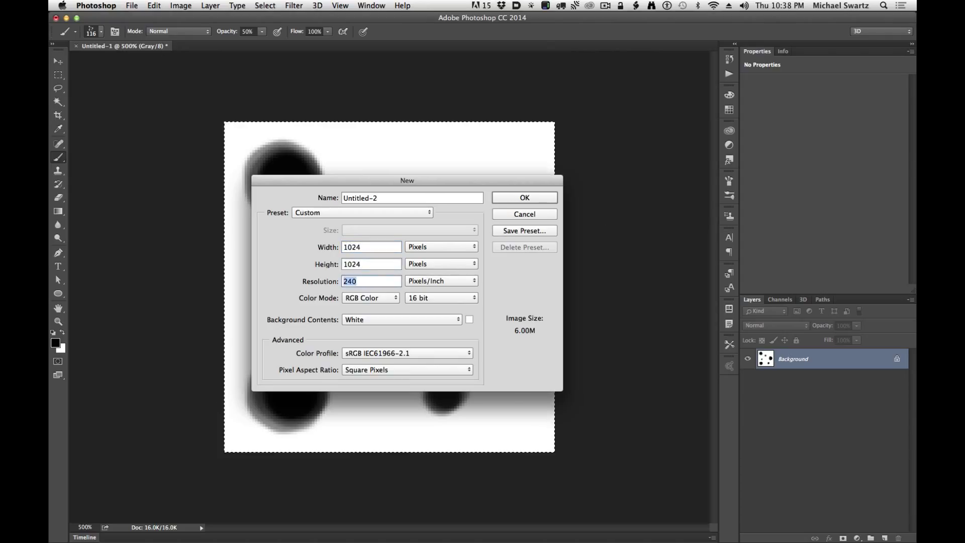
pyautogui.write('72')
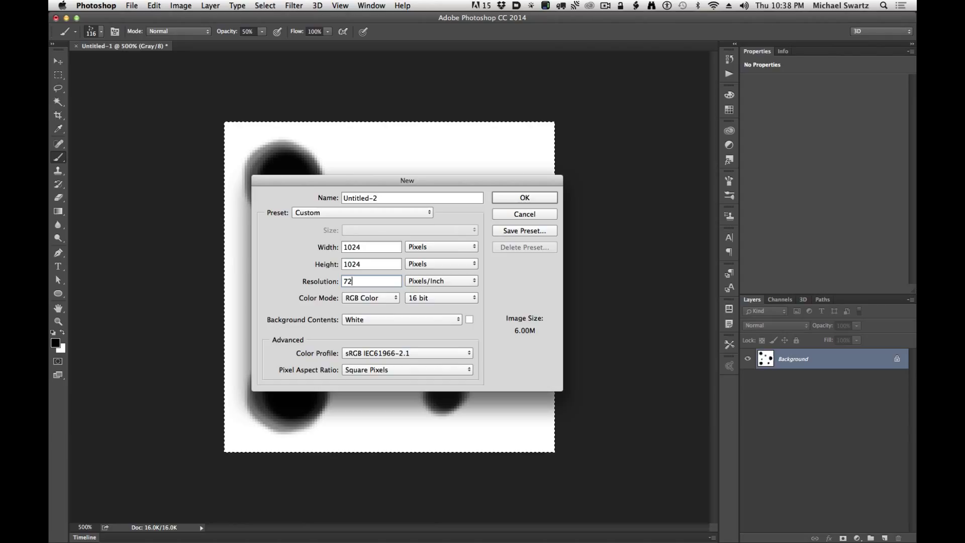
pyautogui.press('Tab')
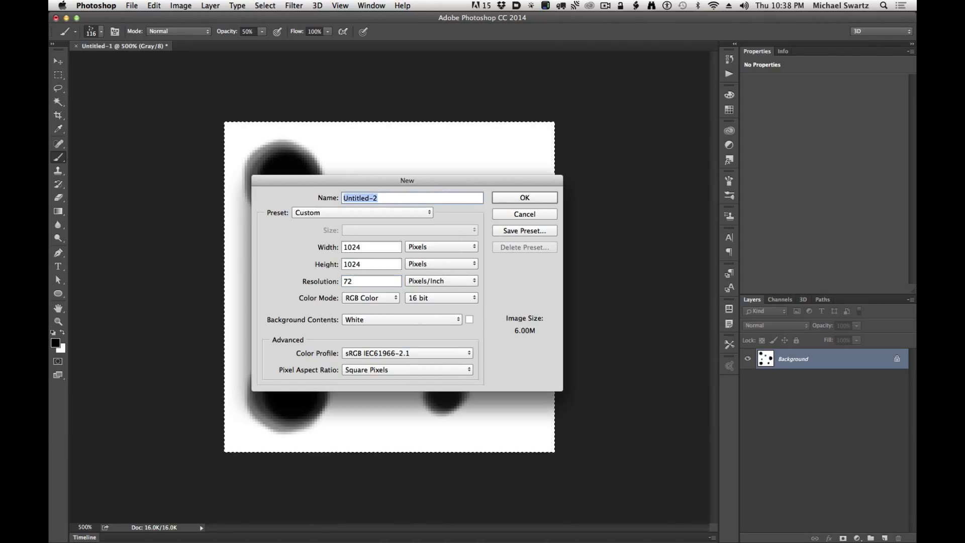
pyautogui.click(441, 297)
pyautogui.click(422, 286)
pyautogui.click(544, 202)
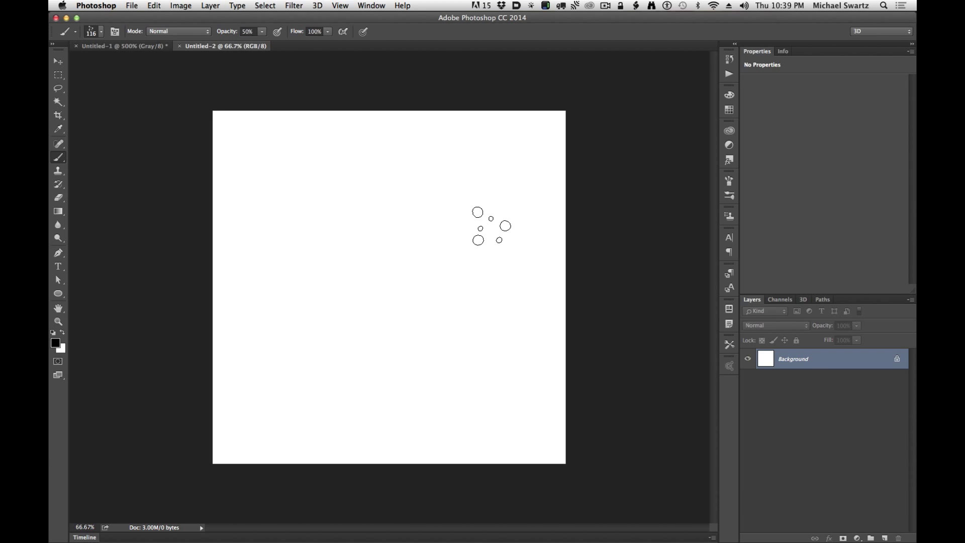
# Paint a grey and a black test stroke with the dot brush, then zoom in on them.
pyautogui.moveTo(445, 149)
pyautogui.mouseDown()
pyautogui.moveTo(405, 177)
pyautogui.moveTo(527, 433)
pyautogui.mouseUp()
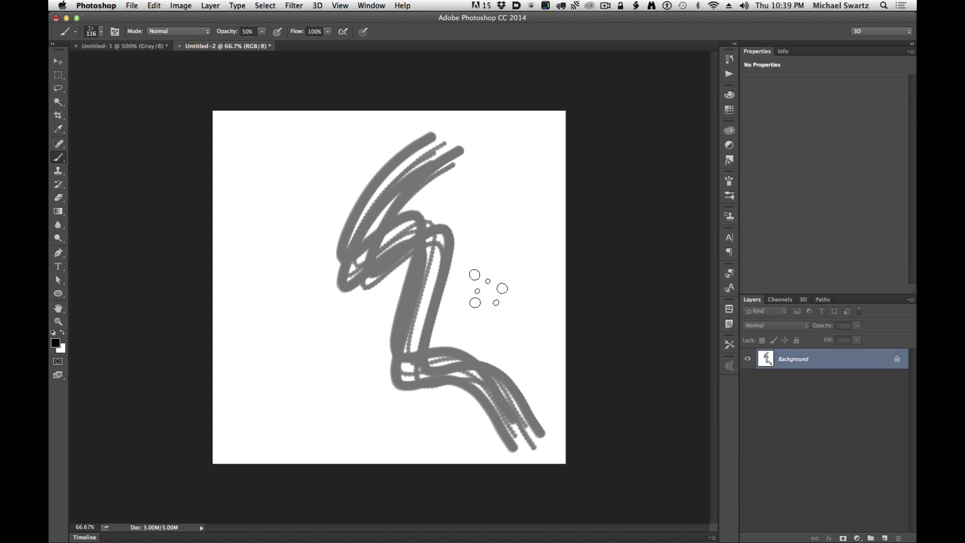
pyautogui.moveTo(383, 133)
pyautogui.mouseDown()
pyautogui.moveTo(344, 229)
pyautogui.moveTo(382, 277)
pyautogui.moveTo(442, 310)
pyautogui.moveTo(498, 417)
pyautogui.mouseUp()
pyautogui.press('super+space')
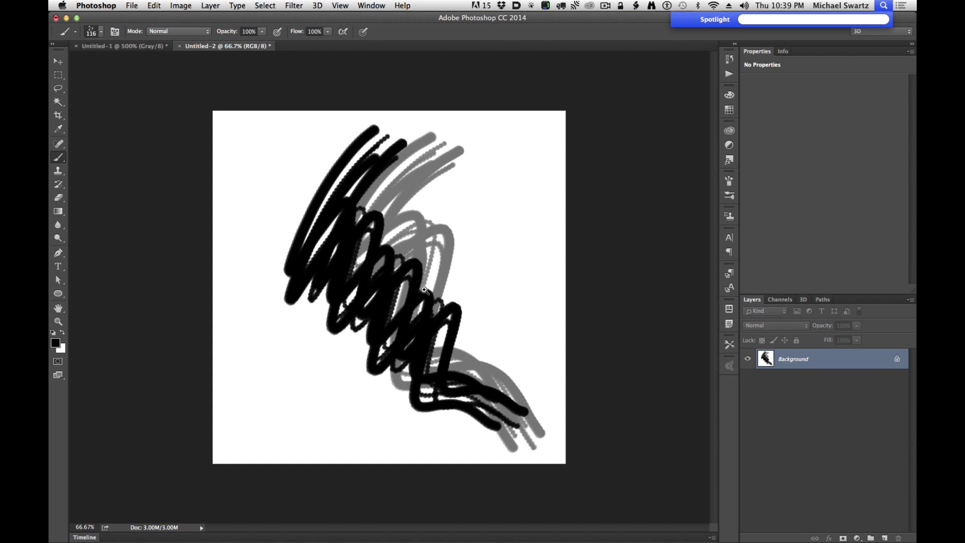
pyautogui.click(498, 296)
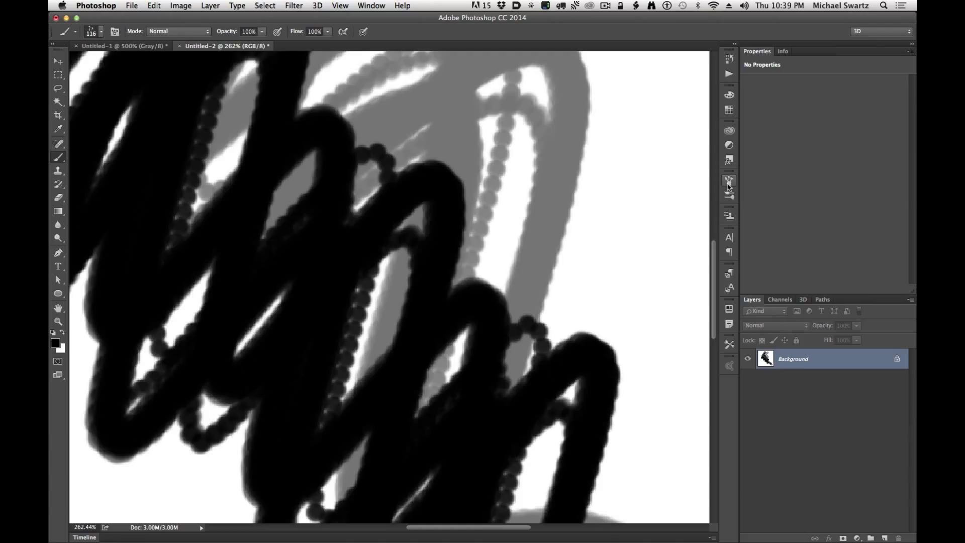
# Reduce the brush tip spacing to 1% in the Brush panel.
pyautogui.click(727, 184)
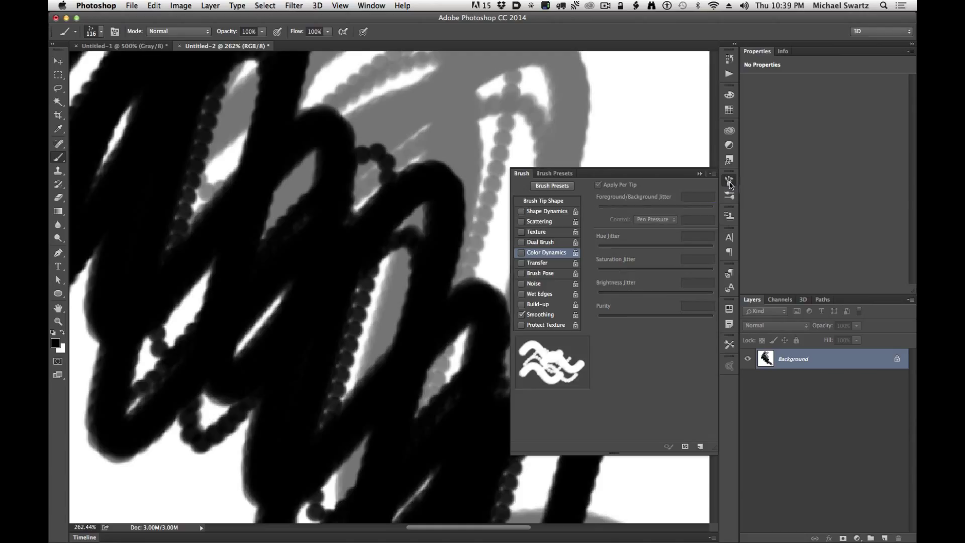
pyautogui.click(547, 202)
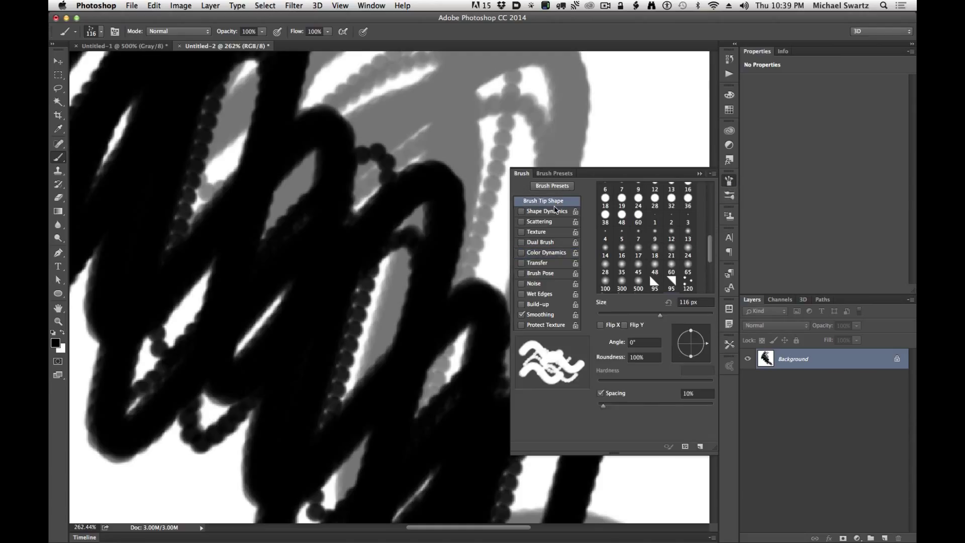
pyautogui.moveTo(603, 407); pyautogui.dragTo(598, 405)
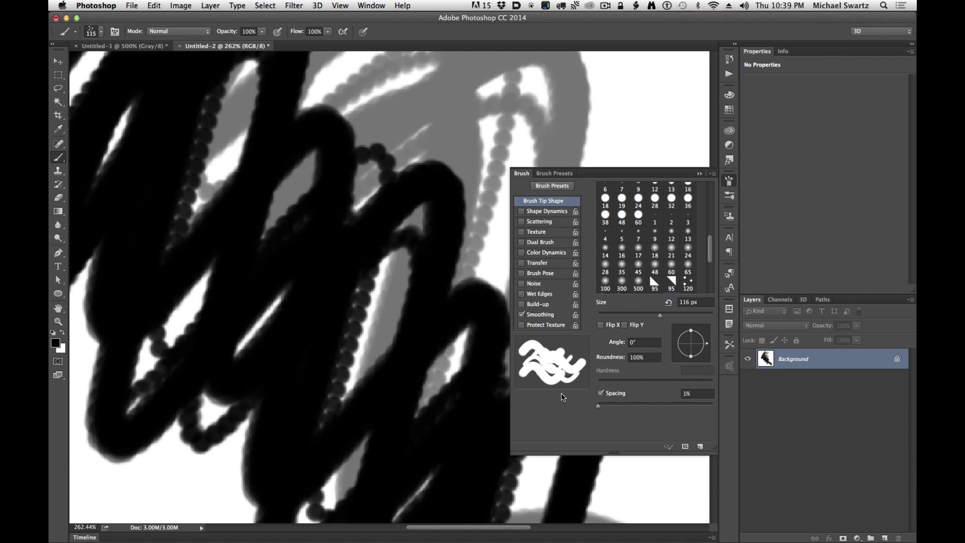
# Test the smoother brush with a few marks, then zoom to fit and clear the canvas.
pyautogui.moveTo(364, 303)
pyautogui.mouseDown()
pyautogui.moveTo(325, 333)
pyautogui.moveTo(151, 402)
pyautogui.mouseUp()
pyautogui.click(278, 111)
pyautogui.click(386, 164)
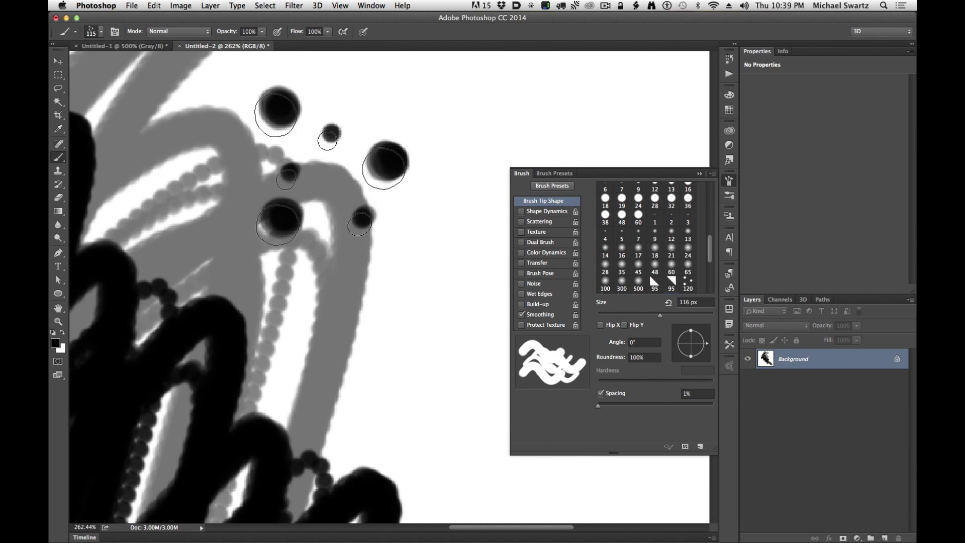
pyautogui.moveTo(312, 76)
pyautogui.mouseDown()
pyautogui.moveTo(382, 412)
pyautogui.moveTo(552, 472)
pyautogui.mouseUp()
pyautogui.press('super+0')
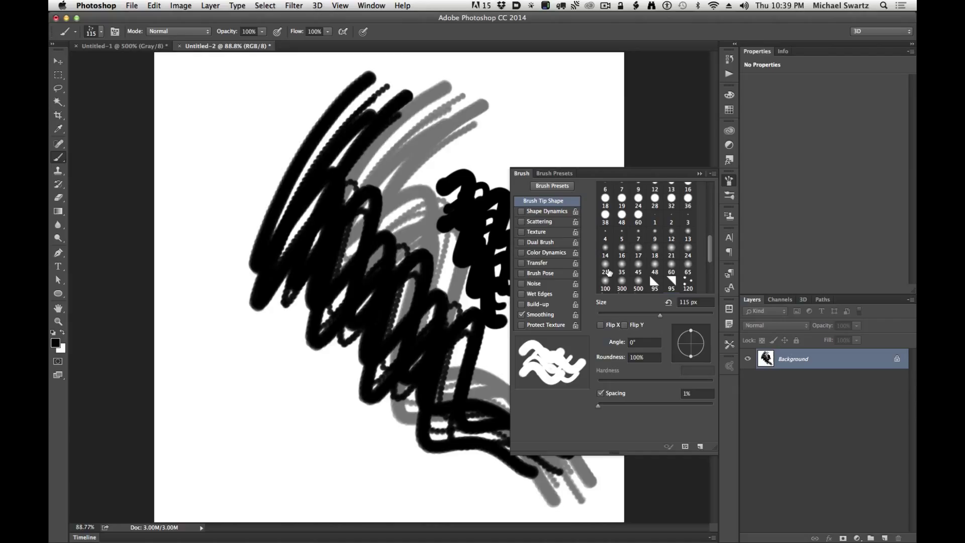
pyautogui.press('super+BackSpace')
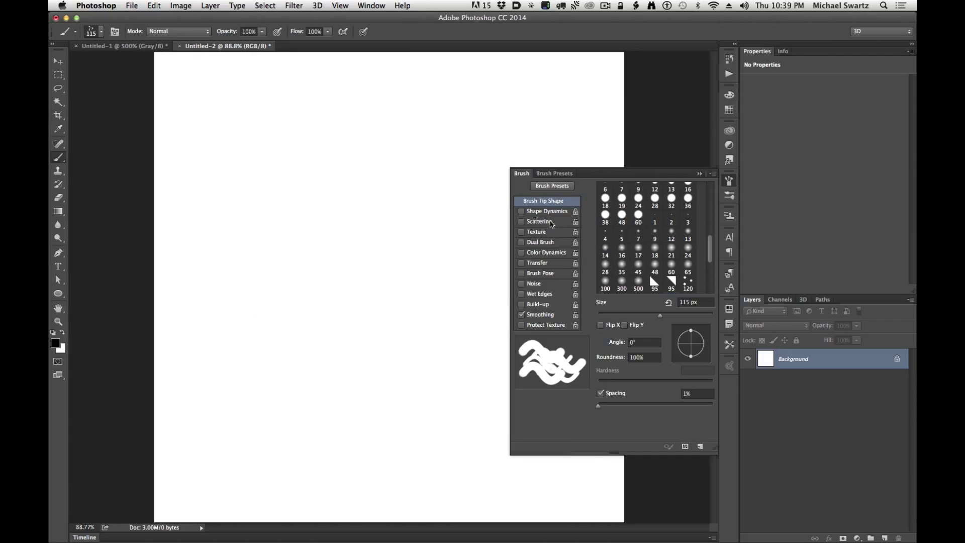
# Enable Shape Dynamics with 4% size jitter on Pen Pressure and 50% minimum diameter.
pyautogui.click(534, 212)
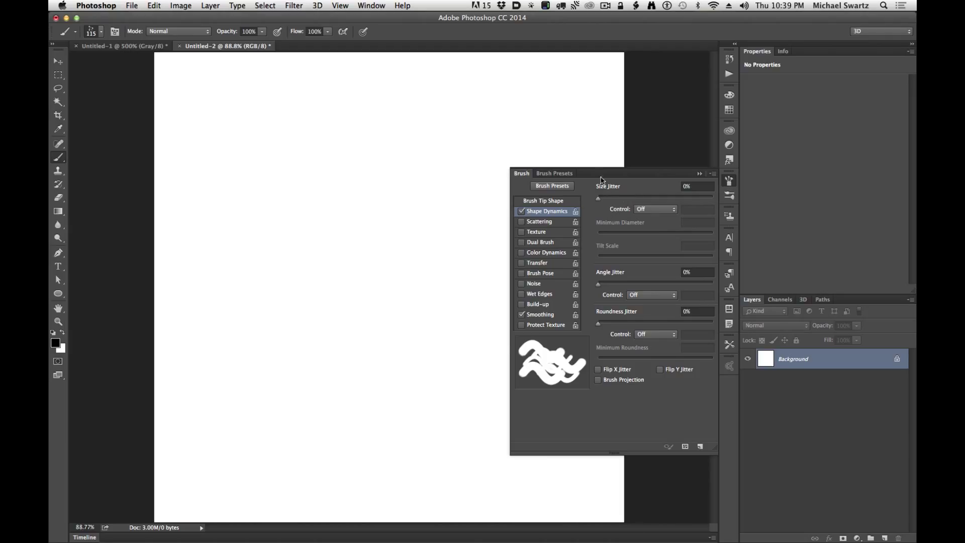
pyautogui.moveTo(603, 201)
pyautogui.mouseDown()
pyautogui.moveTo(619, 202)
pyautogui.moveTo(604, 200)
pyautogui.mouseUp()
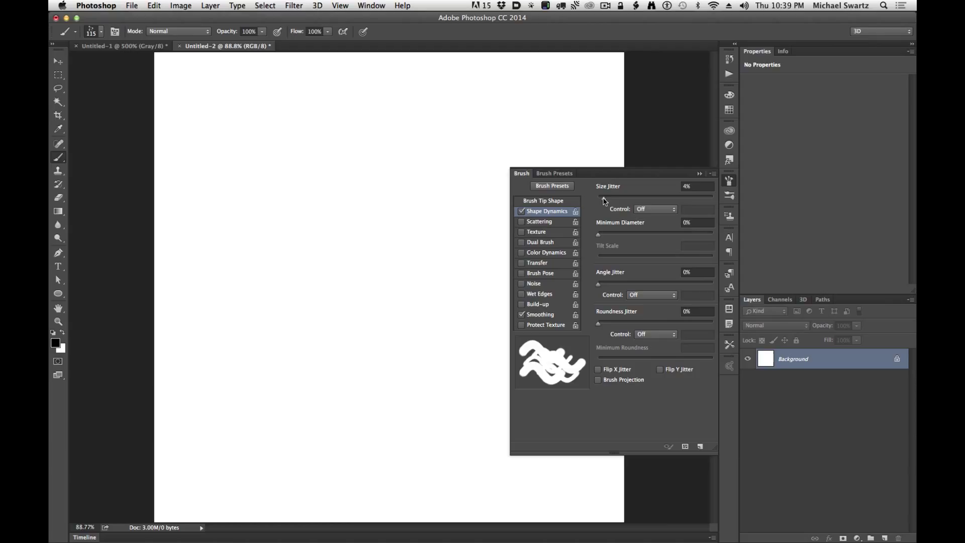
pyautogui.click(646, 210)
pyautogui.click(649, 227)
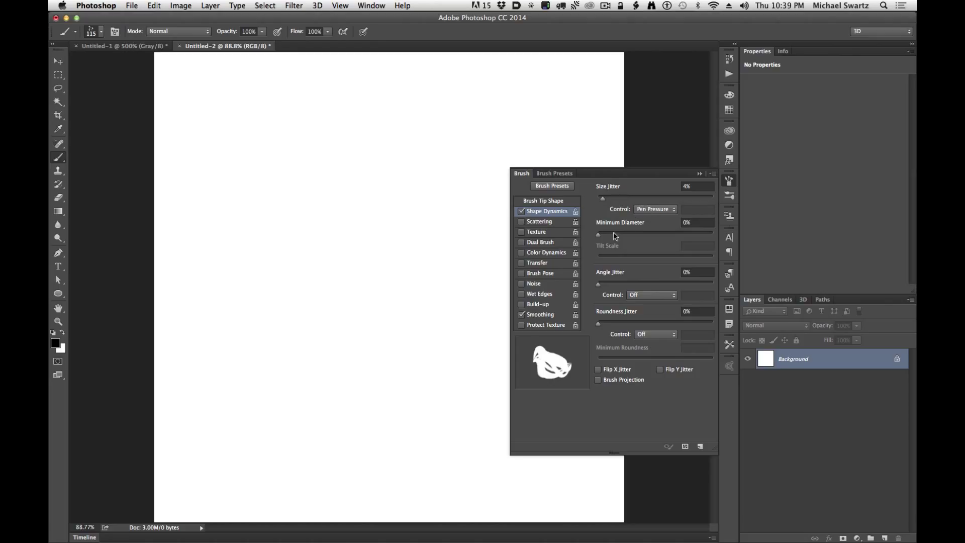
pyautogui.moveTo(599, 234)
pyautogui.mouseDown()
pyautogui.moveTo(698, 247)
pyautogui.moveTo(586, 246)
pyautogui.mouseUp()
pyautogui.moveTo(336, 132); pyautogui.dragTo(341, 155)
pyautogui.moveTo(360, 139)
pyautogui.mouseDown()
pyautogui.moveTo(354, 171)
pyautogui.moveTo(430, 235)
pyautogui.moveTo(439, 274)
pyautogui.moveTo(431, 311)
pyautogui.moveTo(406, 330)
pyautogui.moveTo(364, 337)
pyautogui.moveTo(330, 313)
pyautogui.moveTo(301, 261)
pyautogui.moveTo(282, 256)
pyautogui.moveTo(260, 273)
pyautogui.moveTo(269, 346)
pyautogui.mouseUp()
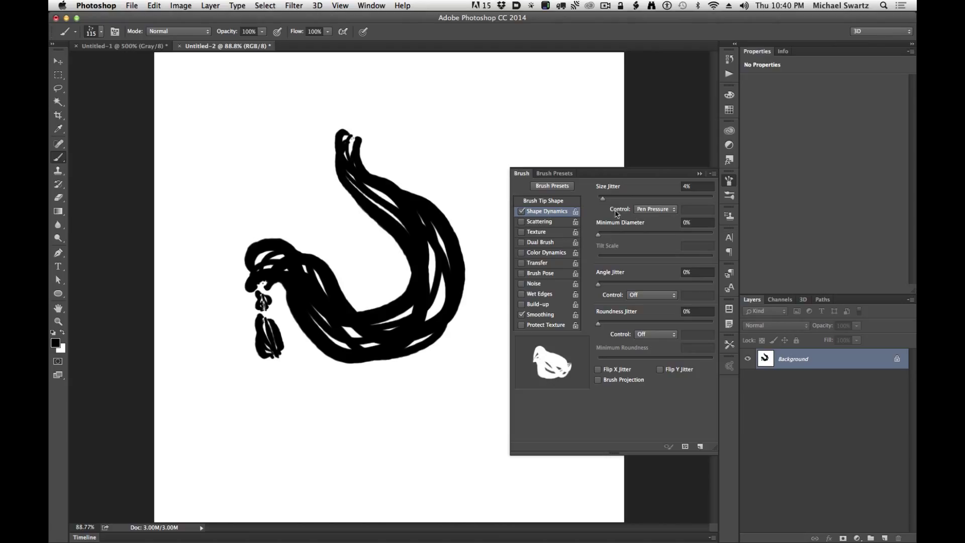
pyautogui.press('BackSpace')
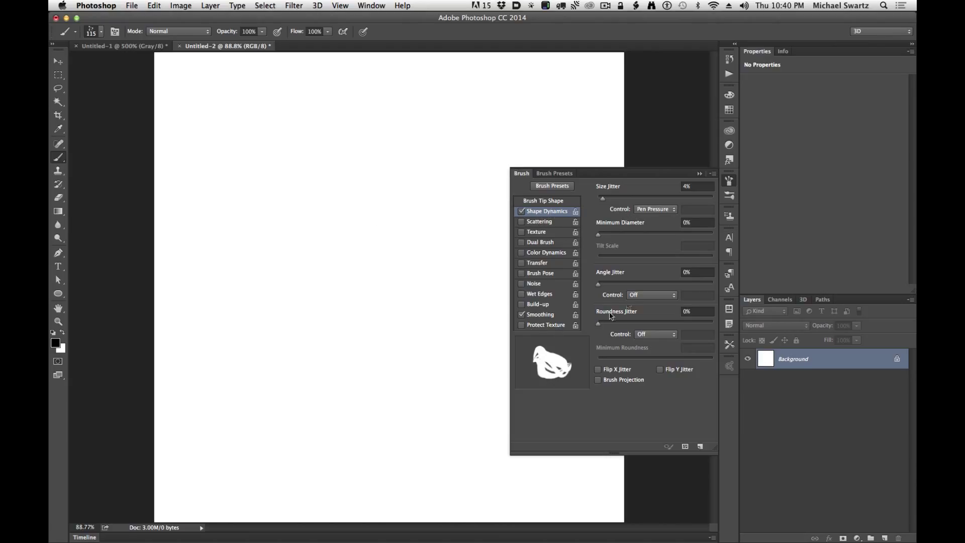
pyautogui.moveTo(598, 234); pyautogui.dragTo(656, 239)
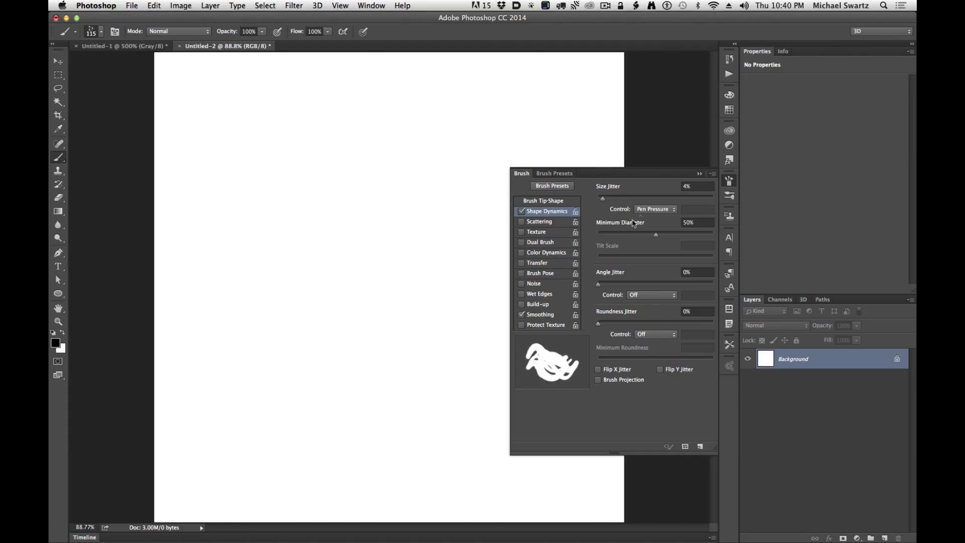
pyautogui.moveTo(599, 290)
pyautogui.mouseDown()
pyautogui.moveTo(607, 290)
pyautogui.moveTo(589, 291)
pyautogui.moveTo(610, 291)
pyautogui.moveTo(589, 292)
pyautogui.mouseUp()
# Enable Color Dynamics and paint a patch of varied-grey hair-like test strokes.
pyautogui.click(534, 253)
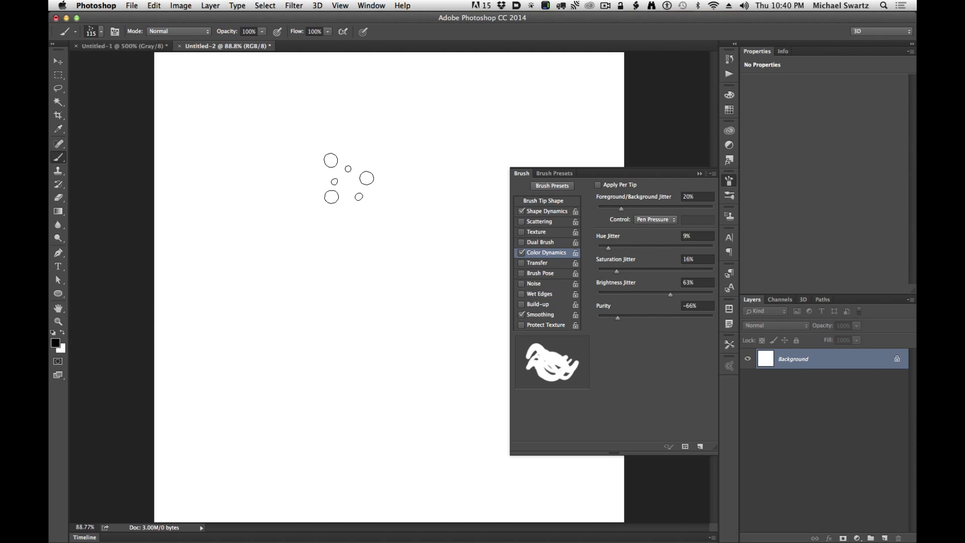
pyautogui.click(359, 160)
pyautogui.moveTo(347, 163)
pyautogui.mouseDown()
pyautogui.moveTo(317, 298)
pyautogui.moveTo(313, 214)
pyautogui.moveTo(354, 197)
pyautogui.moveTo(338, 316)
pyautogui.moveTo(344, 183)
pyautogui.moveTo(373, 137)
pyautogui.moveTo(371, 326)
pyautogui.moveTo(354, 210)
pyautogui.moveTo(393, 189)
pyautogui.moveTo(383, 276)
pyautogui.mouseUp()
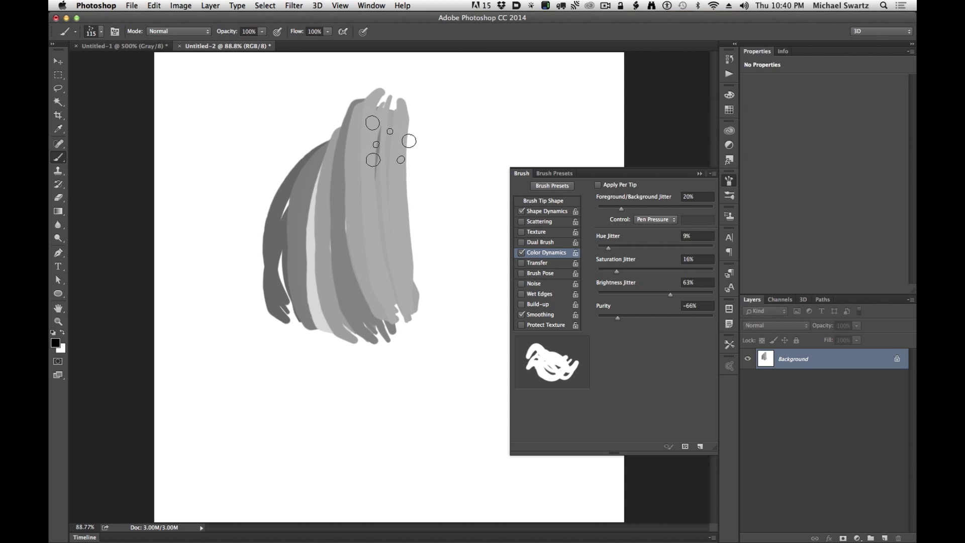
pyautogui.moveTo(335, 168); pyautogui.dragTo(400, 118)
pyautogui.moveTo(299, 246)
pyautogui.mouseDown()
pyautogui.moveTo(366, 200)
pyautogui.moveTo(345, 147)
pyautogui.moveTo(322, 256)
pyautogui.moveTo(318, 174)
pyautogui.moveTo(343, 233)
pyautogui.moveTo(332, 183)
pyautogui.moveTo(375, 157)
pyautogui.moveTo(378, 323)
pyautogui.moveTo(403, 75)
pyautogui.moveTo(430, 317)
pyautogui.moveTo(415, 226)
pyautogui.moveTo(475, 282)
pyautogui.mouseUp()
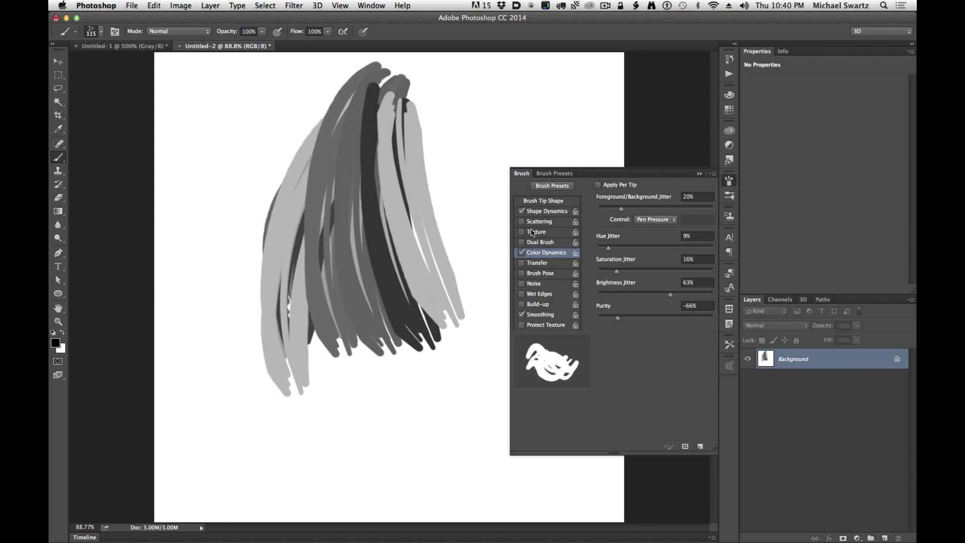
# Set the foreground colour to red ff0000 and the background colour to blue 002aff.
pyautogui.click(55, 343)
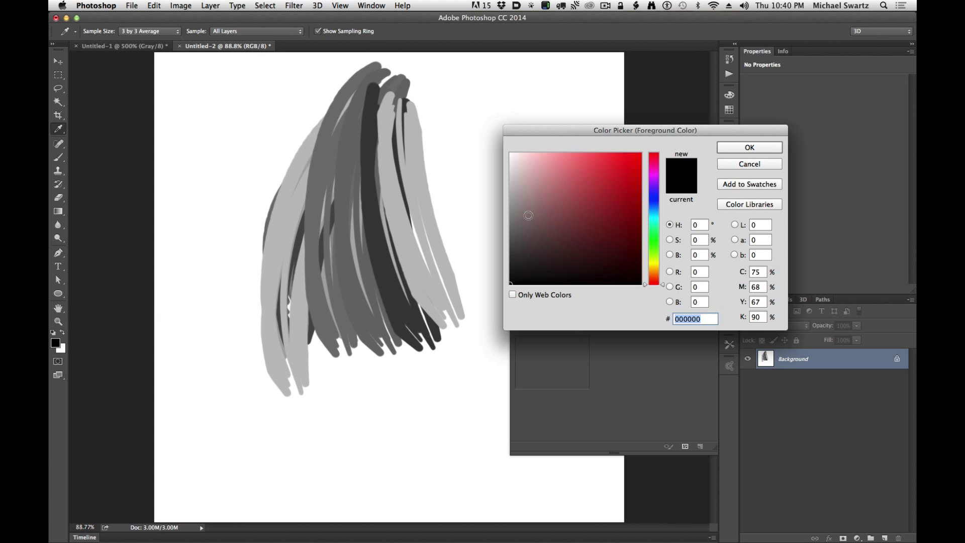
pyautogui.moveTo(558, 215); pyautogui.dragTo(728, 130)
pyautogui.click(740, 151)
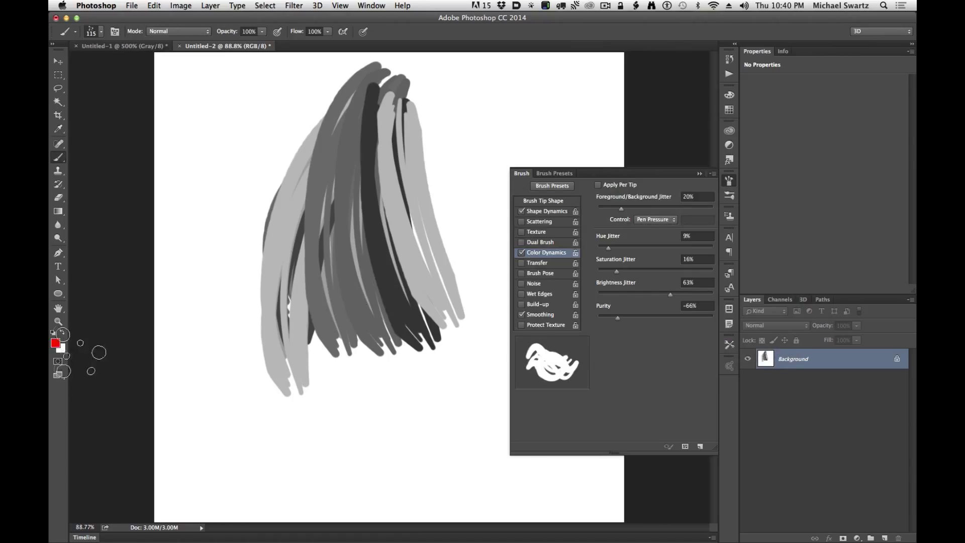
pyautogui.click(61, 348)
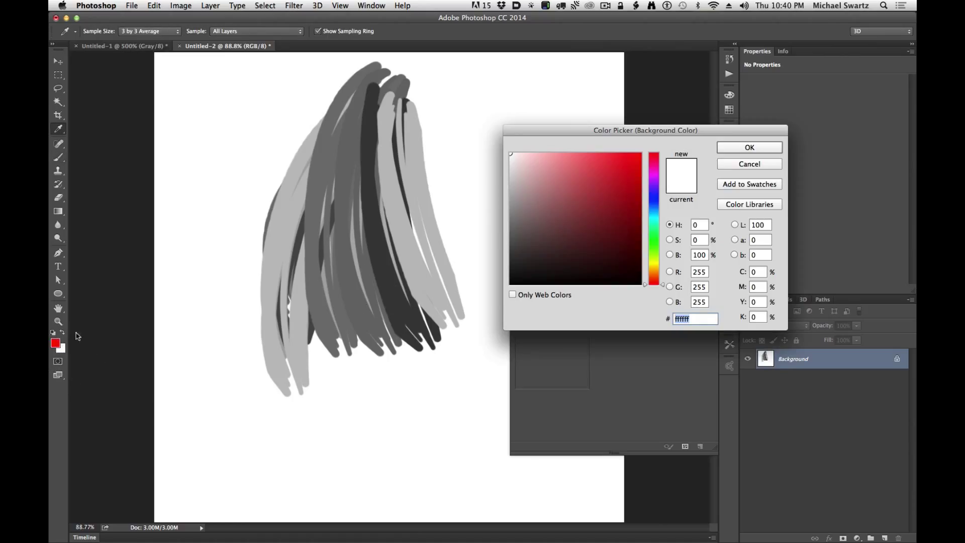
pyautogui.click(653, 200)
pyautogui.moveTo(613, 185); pyautogui.dragTo(736, 158)
pyautogui.click(741, 149)
# Paint colour-varied purple and pink test strokes with the jittered brush.
pyautogui.press('b')
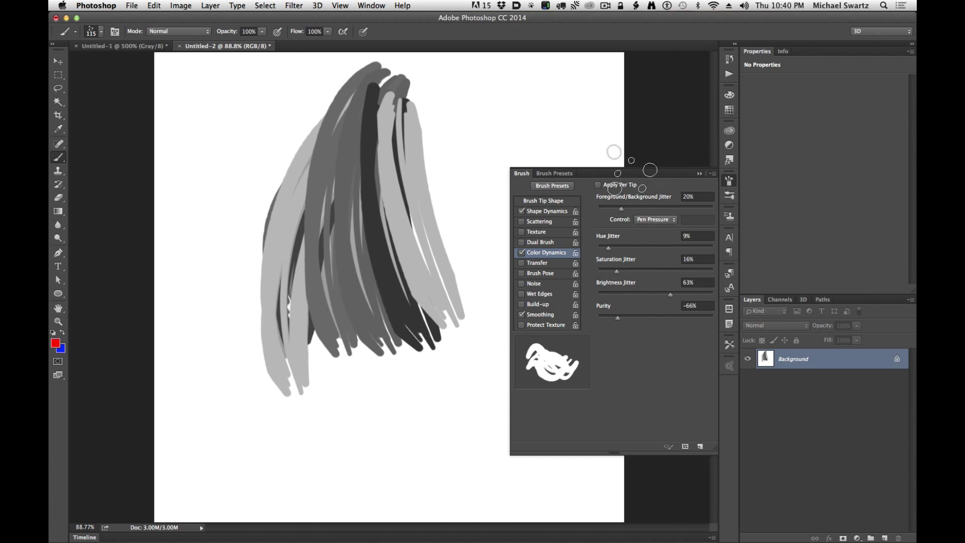
pyautogui.moveTo(322, 103); pyautogui.dragTo(249, 377)
pyautogui.moveTo(347, 118); pyautogui.dragTo(287, 308)
pyautogui.moveTo(301, 123)
pyautogui.mouseDown()
pyautogui.moveTo(292, 397)
pyautogui.moveTo(347, 385)
pyautogui.mouseUp()
pyautogui.moveTo(334, 103); pyautogui.dragTo(387, 364)
pyautogui.moveTo(351, 88); pyautogui.dragTo(430, 352)
pyautogui.moveTo(352, 61); pyautogui.dragTo(460, 309)
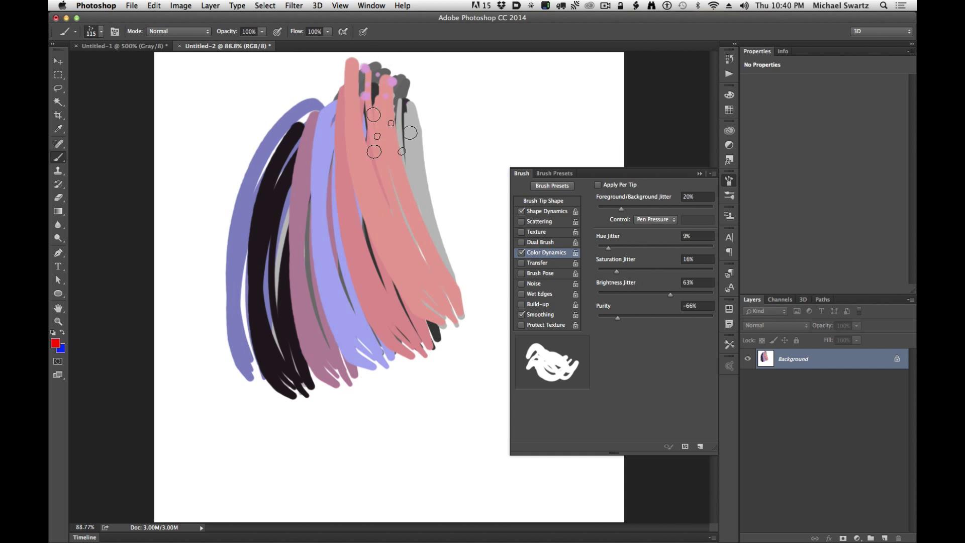
pyautogui.moveTo(384, 68); pyautogui.dragTo(467, 259)
# Add more slate-blue and lilac strokes over the centre and left, then fill with blue and undo it.
pyautogui.moveTo(398, 107)
pyautogui.mouseDown()
pyautogui.moveTo(379, 117)
pyautogui.moveTo(458, 232)
pyautogui.moveTo(431, 308)
pyautogui.mouseUp()
pyautogui.moveTo(362, 75); pyautogui.dragTo(382, 372)
pyautogui.moveTo(396, 156); pyautogui.dragTo(311, 432)
pyautogui.moveTo(367, 135); pyautogui.dragTo(282, 412)
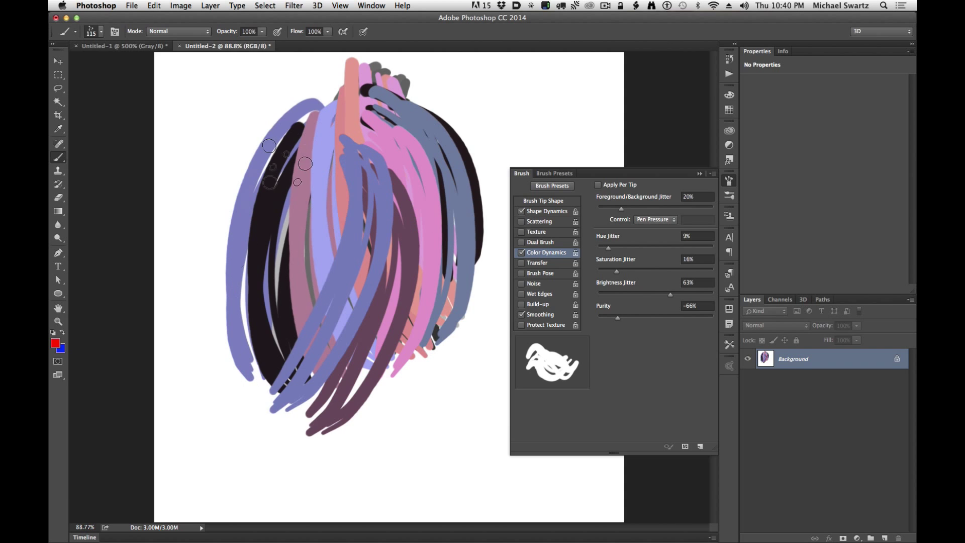
pyautogui.moveTo(341, 161); pyautogui.dragTo(261, 402)
pyautogui.moveTo(322, 140); pyautogui.dragTo(281, 437)
pyautogui.press('super+BackSpace')
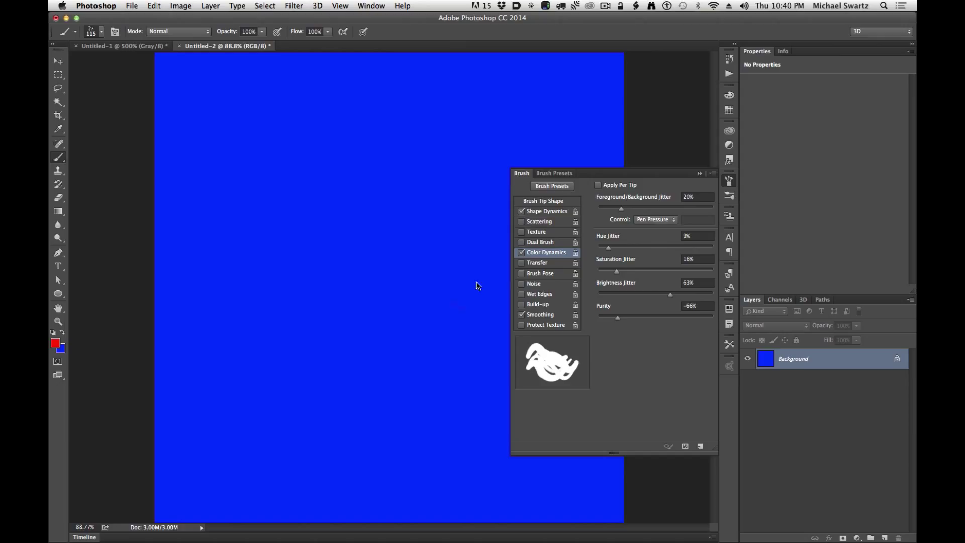
pyautogui.press('super+z')
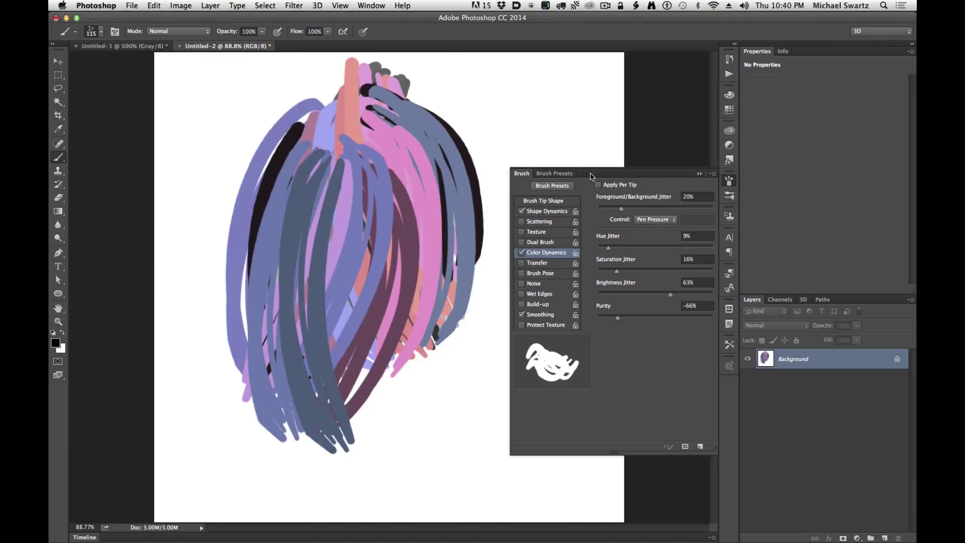
# Clear the canvas to white, then set hue jitter 0%, saturation jitter 10%, purity 0%.
pyautogui.press('super+BackSpace')
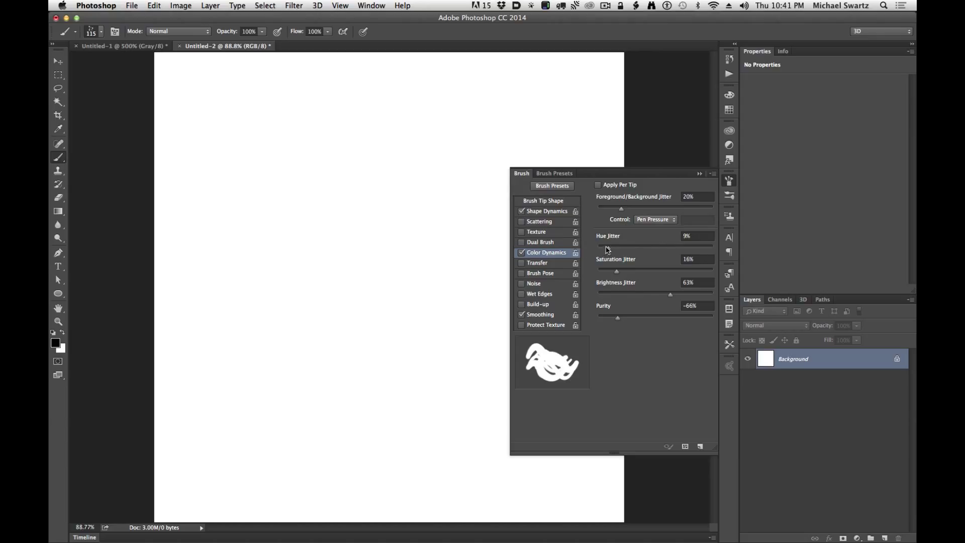
pyautogui.moveTo(606, 250); pyautogui.dragTo(641, 253)
pyautogui.moveTo(672, 248); pyautogui.dragTo(582, 252)
pyautogui.moveTo(618, 274)
pyautogui.mouseDown()
pyautogui.moveTo(629, 276)
pyautogui.moveTo(610, 274)
pyautogui.mouseUp()
pyautogui.moveTo(670, 273); pyautogui.dragTo(606, 277)
pyautogui.moveTo(610, 274); pyautogui.dragTo(607, 274)
pyautogui.moveTo(614, 317); pyautogui.dragTo(575, 308)
pyautogui.click(709, 306)
pyautogui.write('0')
pyautogui.press('Return')
# Paint a grey test arc, undo it, and shrink the brush to 20 px.
pyautogui.moveTo(449, 155)
pyautogui.mouseDown()
pyautogui.moveTo(396, 195)
pyautogui.moveTo(371, 417)
pyautogui.mouseUp()
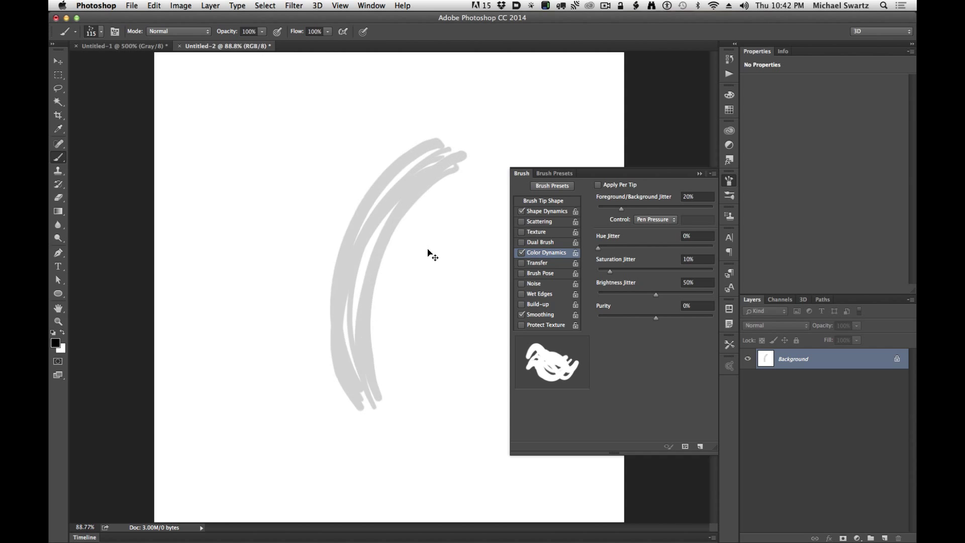
pyautogui.press('super+z')
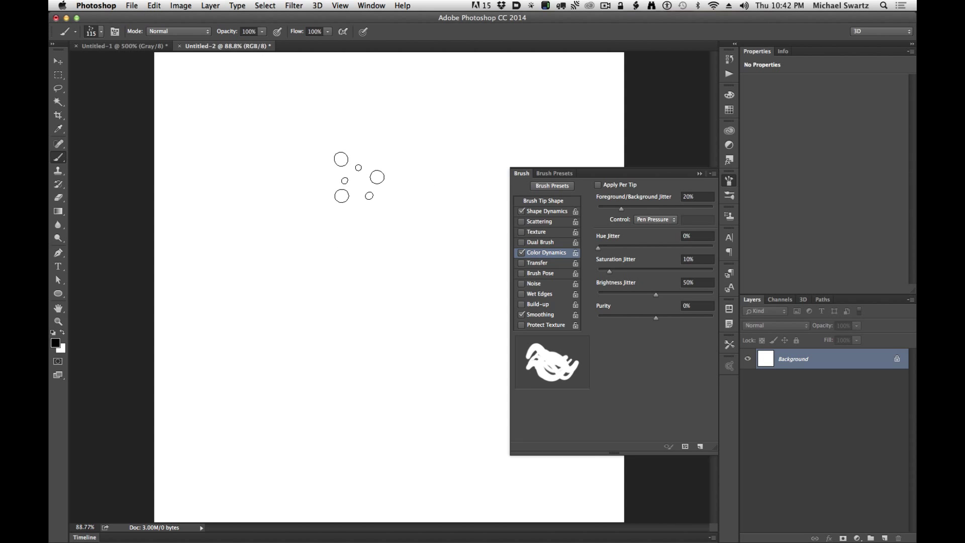
pyautogui.press('[')
pyautogui.press('[')
pyautogui.press('[')
pyautogui.press('[')
pyautogui.press('[')
pyautogui.press('[')
pyautogui.press('[')
pyautogui.press('[')
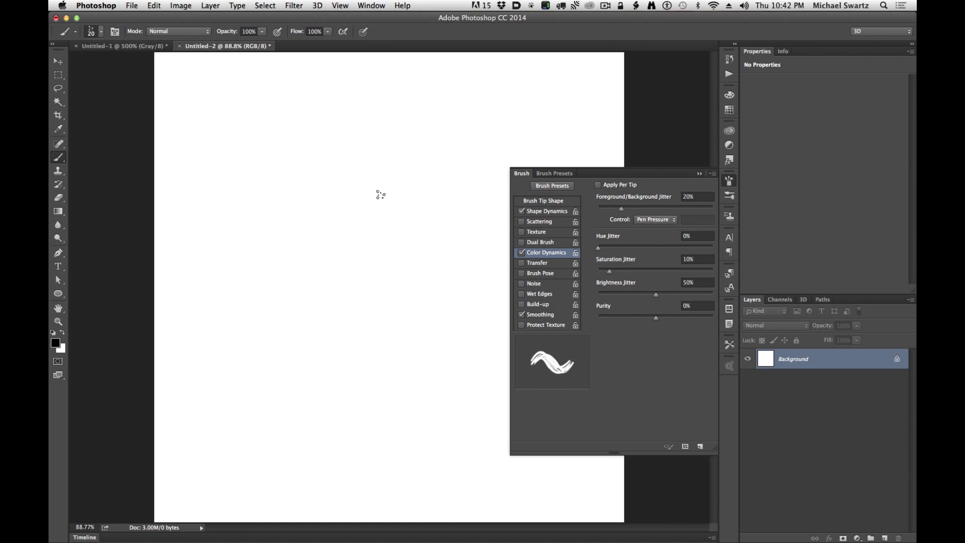
# Paint overlapping grey and black strokes into a curved fan bundle, then collapse the Brush panel.
pyautogui.moveTo(385, 177)
pyautogui.mouseDown()
pyautogui.moveTo(343, 302)
pyautogui.moveTo(372, 309)
pyautogui.moveTo(417, 297)
pyautogui.mouseUp()
pyautogui.moveTo(394, 156)
pyautogui.mouseDown()
pyautogui.moveTo(422, 299)
pyautogui.moveTo(442, 317)
pyautogui.mouseUp()
pyautogui.moveTo(417, 170)
pyautogui.mouseDown()
pyautogui.moveTo(421, 195)
pyautogui.moveTo(443, 190)
pyautogui.mouseUp()
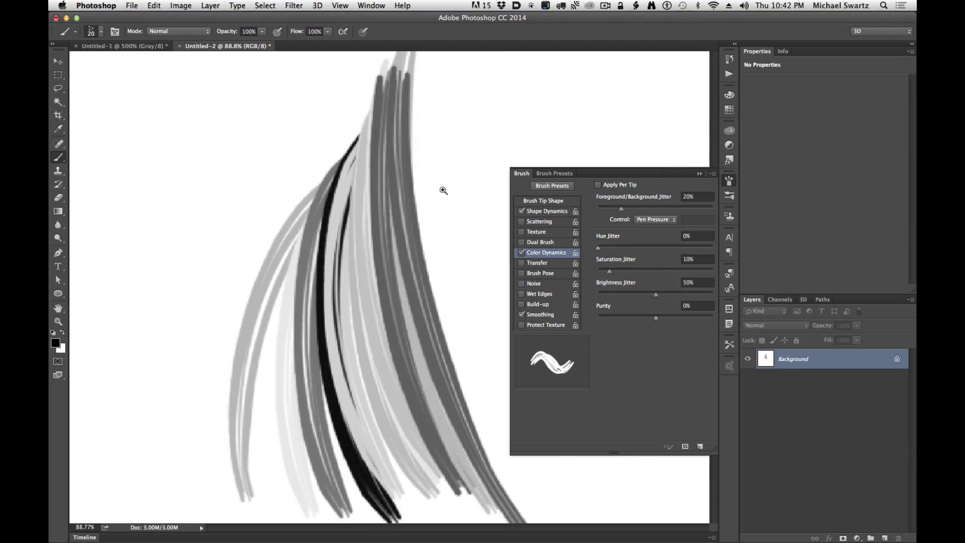
pyautogui.moveTo(397, 128)
pyautogui.mouseDown()
pyautogui.moveTo(416, 166)
pyautogui.moveTo(445, 309)
pyautogui.mouseUp()
pyautogui.moveTo(392, 111)
pyautogui.mouseDown()
pyautogui.moveTo(447, 326)
pyautogui.moveTo(426, 276)
pyautogui.moveTo(472, 346)
pyautogui.mouseUp()
pyautogui.moveTo(397, 81)
pyautogui.mouseDown()
pyautogui.moveTo(367, 347)
pyautogui.moveTo(352, 301)
pyautogui.moveTo(346, 427)
pyautogui.moveTo(311, 437)
pyautogui.moveTo(344, 467)
pyautogui.mouseUp()
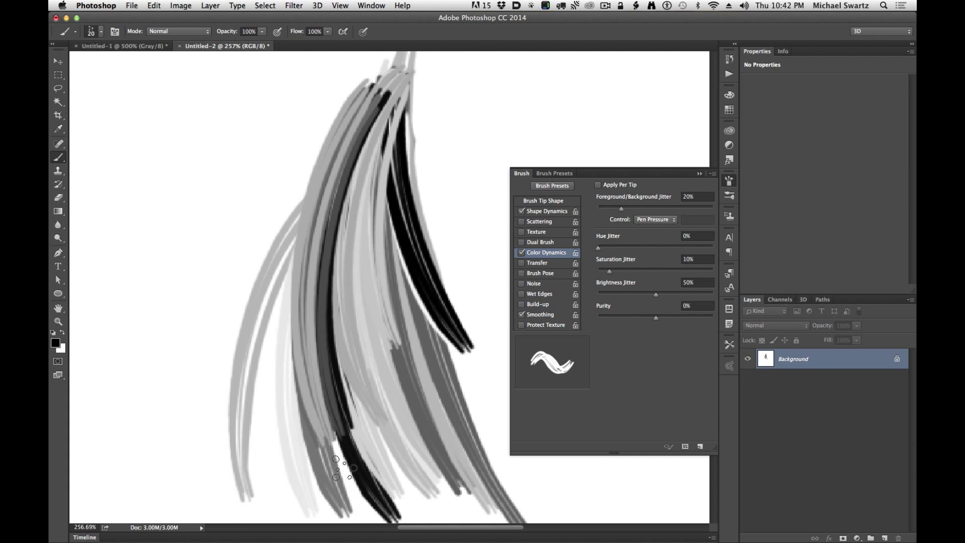
pyautogui.moveTo(384, 65); pyautogui.dragTo(354, 460)
pyautogui.moveTo(357, 93); pyautogui.dragTo(341, 452)
pyautogui.moveTo(419, 70)
pyautogui.mouseDown()
pyautogui.moveTo(366, 354)
pyautogui.moveTo(409, 362)
pyautogui.mouseUp()
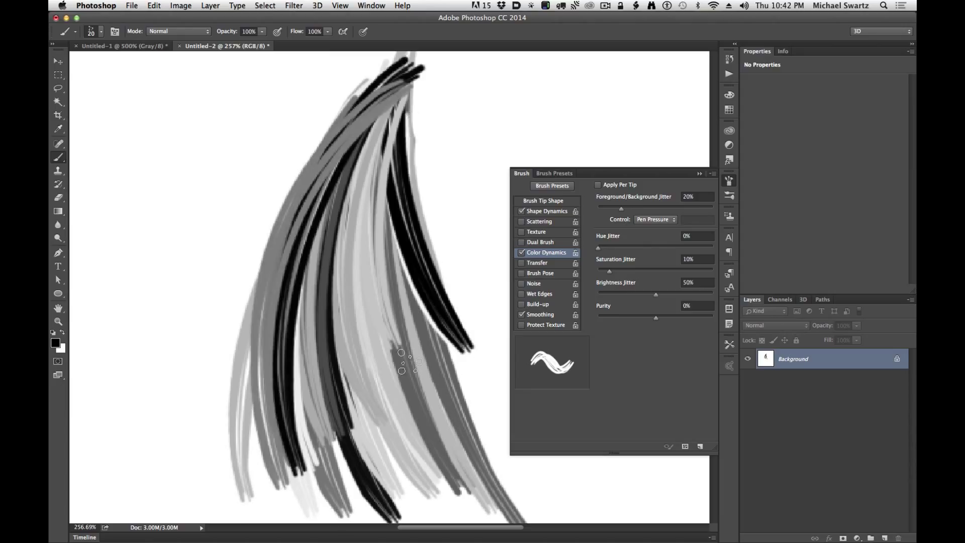
pyautogui.moveTo(399, 88); pyautogui.dragTo(244, 520)
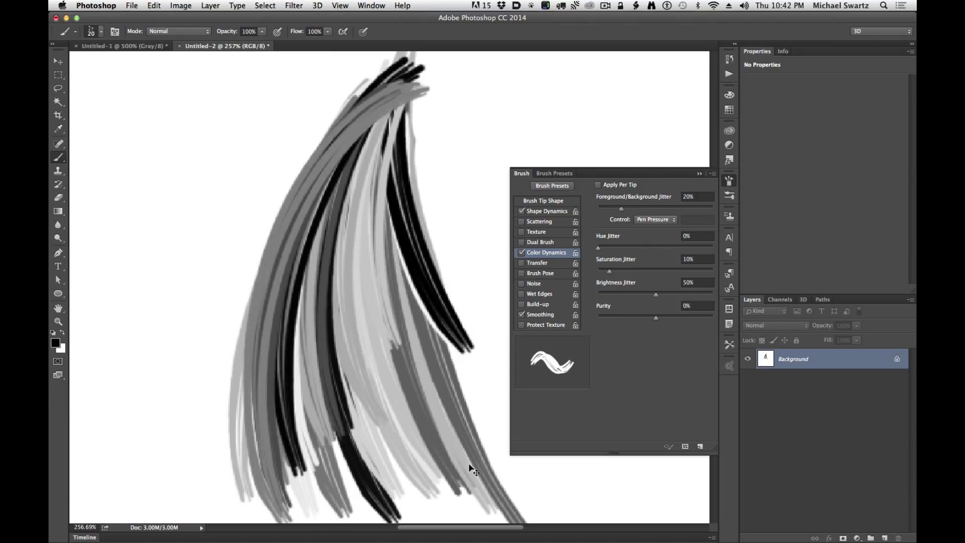
pyautogui.press('super+1')
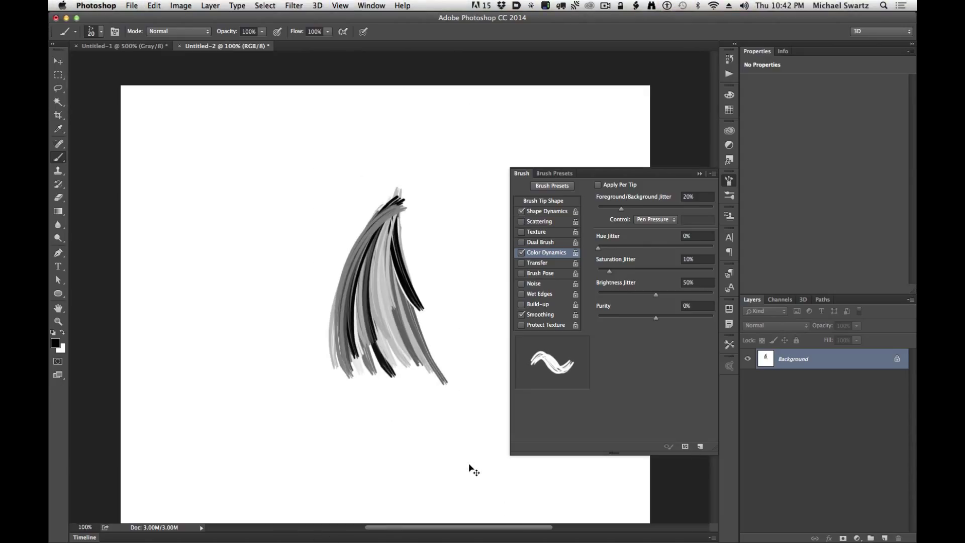
pyautogui.click(699, 174)
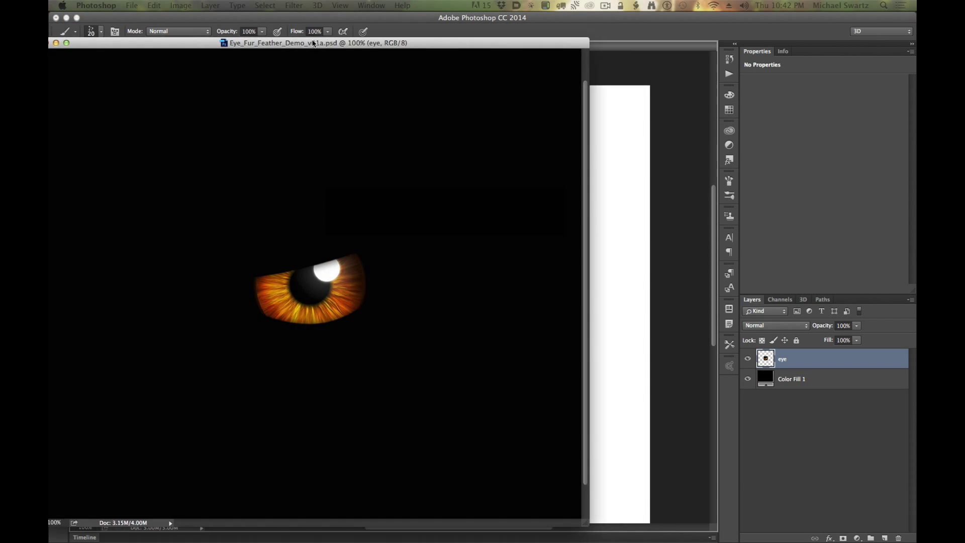
# Dock the Eye_Fur_Feather_Demo_v01a.psd document as a tab and zoom to 200%.
pyautogui.moveTo(309, 38); pyautogui.dragTo(360, 47)
pyautogui.press('super+plus')
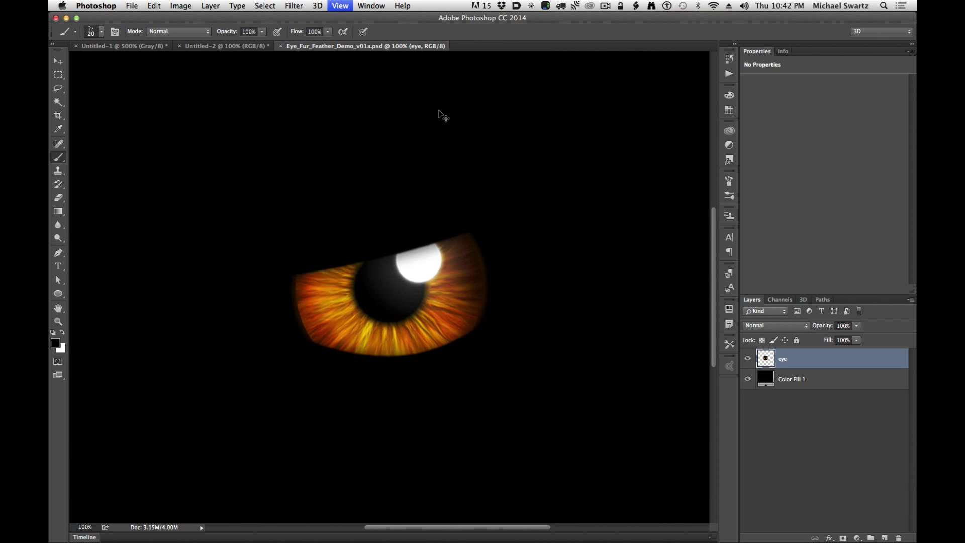
pyautogui.press('super+plus')
pyautogui.press('super+minus')
pyautogui.press('super+minus')
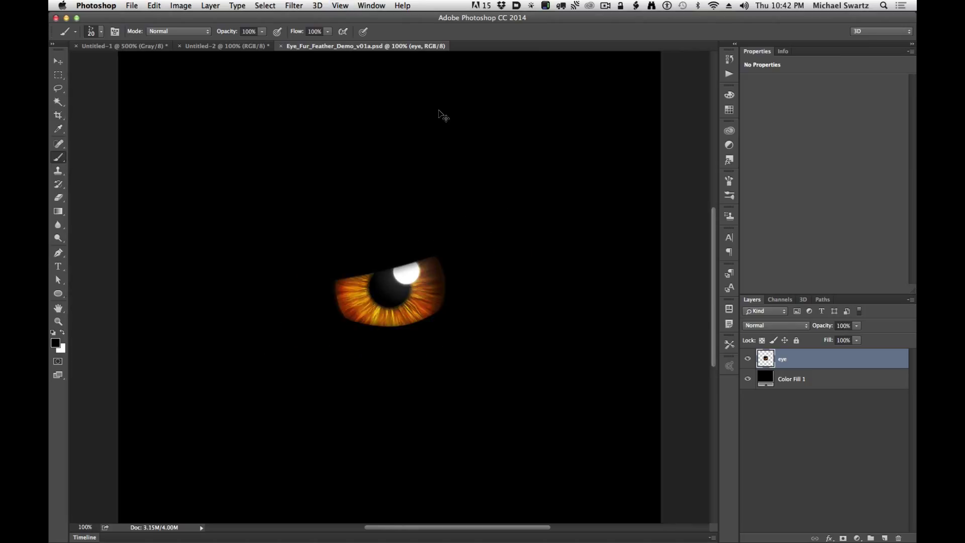
pyautogui.press('super+plus')
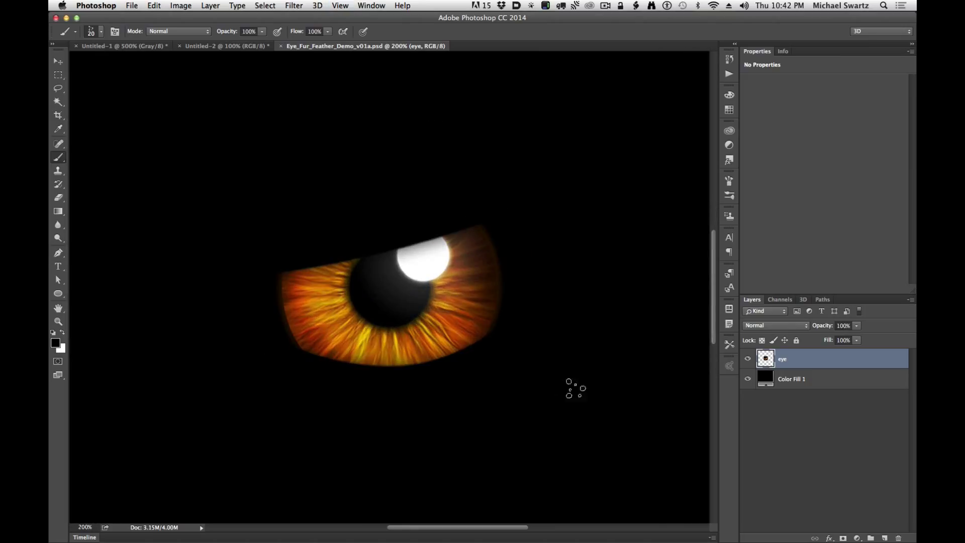
# Add Layer 1, sample the iris orange, swap colours, and set brush size to 10.
pyautogui.click(885, 538)
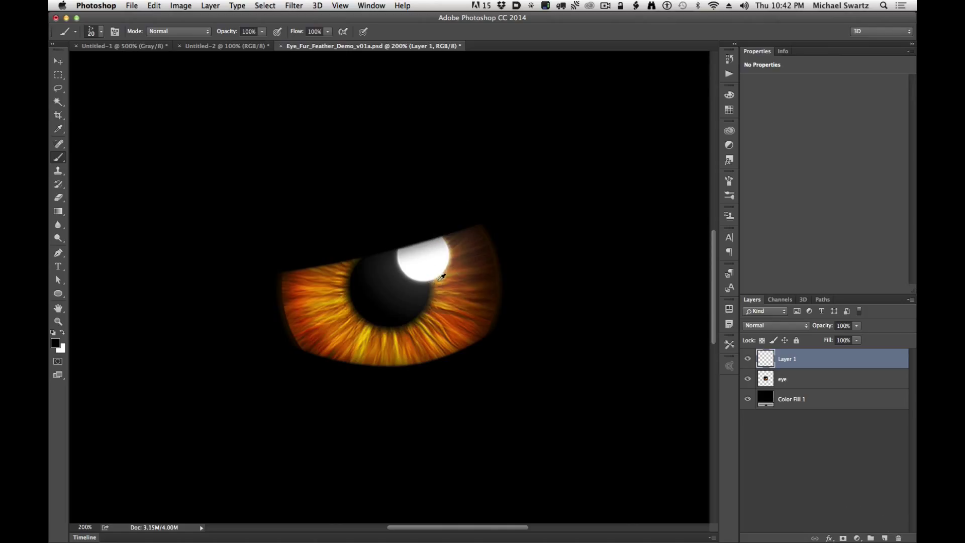
pyautogui.moveTo(324, 298); pyautogui.dragTo(308, 266)
pyautogui.press('x')
pyautogui.press('x')
pyautogui.press('[')
# Paint the first curved orange lashes rising from the upper-left eyelid.
pyautogui.moveTo(273, 270); pyautogui.dragTo(303, 211)
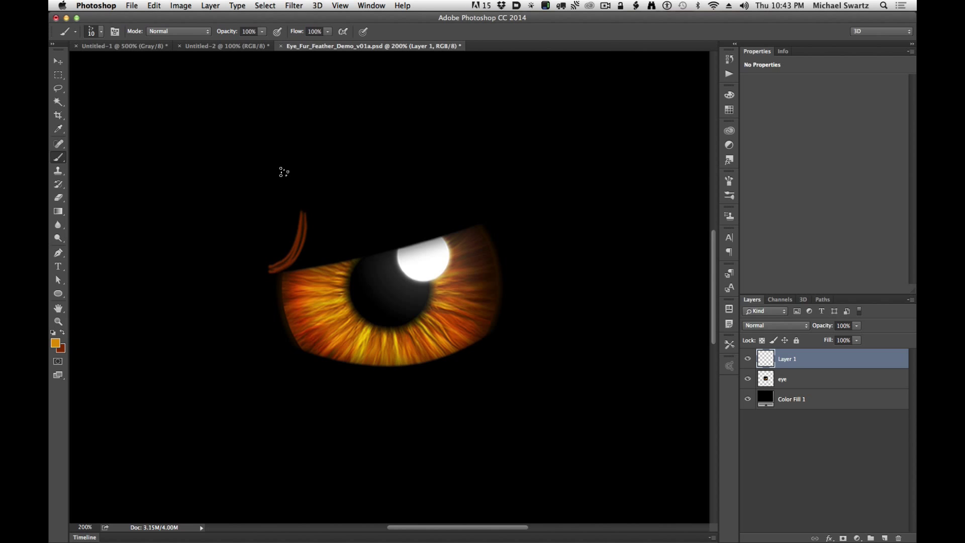
pyautogui.moveTo(281, 266)
pyautogui.mouseDown()
pyautogui.moveTo(308, 232)
pyautogui.moveTo(290, 193)
pyautogui.mouseUp()
pyautogui.moveTo(290, 264)
pyautogui.mouseDown()
pyautogui.moveTo(318, 196)
pyautogui.moveTo(332, 205)
pyautogui.mouseUp()
pyautogui.moveTo(314, 262)
pyautogui.mouseDown()
pyautogui.moveTo(345, 189)
pyautogui.moveTo(364, 173)
pyautogui.mouseUp()
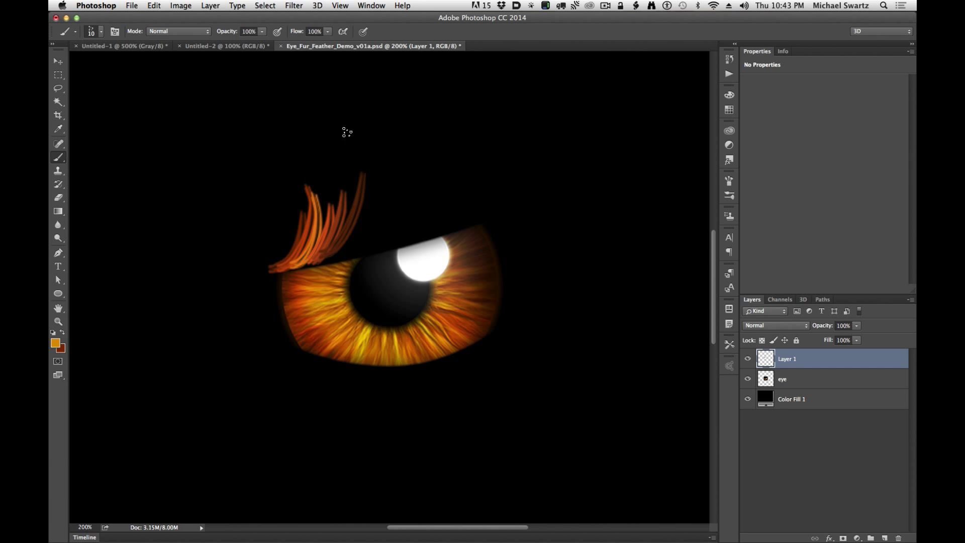
pyautogui.moveTo(329, 258)
pyautogui.mouseDown()
pyautogui.moveTo(395, 179)
pyautogui.moveTo(387, 146)
pyautogui.mouseUp()
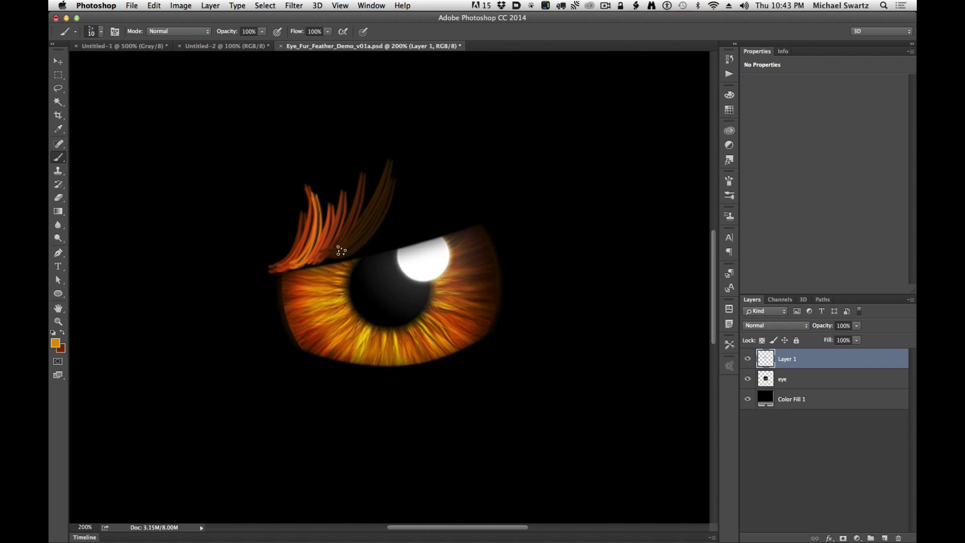
pyautogui.moveTo(338, 248)
pyautogui.mouseDown()
pyautogui.moveTo(365, 209)
pyautogui.moveTo(378, 129)
pyautogui.mouseUp()
# Add long orange lashes sweeping up and right, redoing one poorly curved stroke.
pyautogui.moveTo(340, 252); pyautogui.dragTo(446, 77)
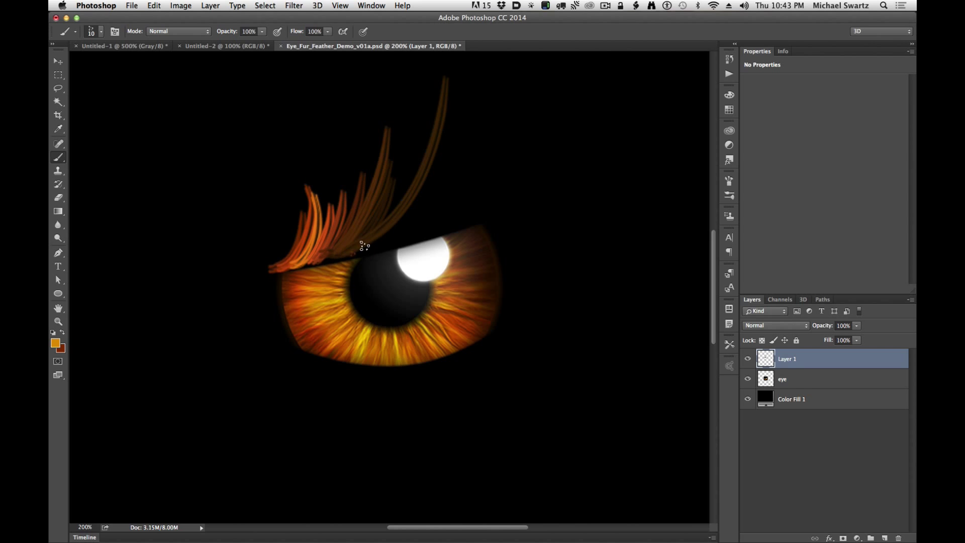
pyautogui.moveTo(362, 248); pyautogui.dragTo(433, 63)
pyautogui.moveTo(379, 247); pyautogui.dragTo(479, 100)
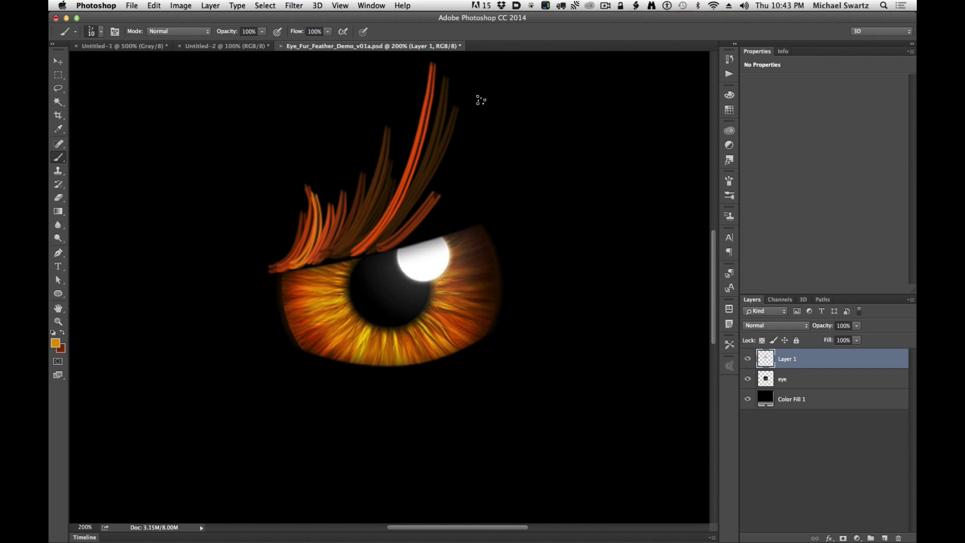
pyautogui.moveTo(402, 238); pyautogui.dragTo(495, 76)
pyautogui.moveTo(413, 231); pyautogui.dragTo(505, 75)
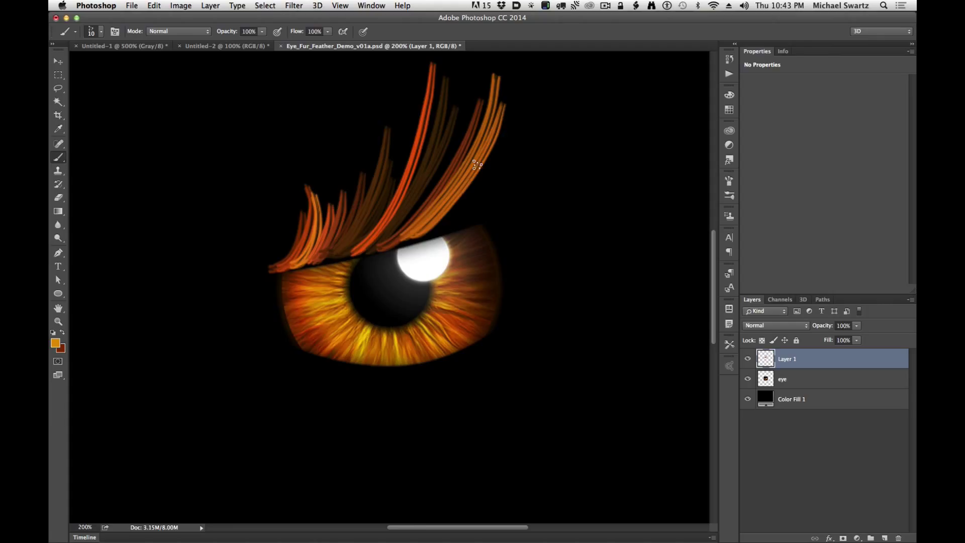
pyautogui.press('super+z')
pyautogui.moveTo(442, 222); pyautogui.dragTo(515, 90)
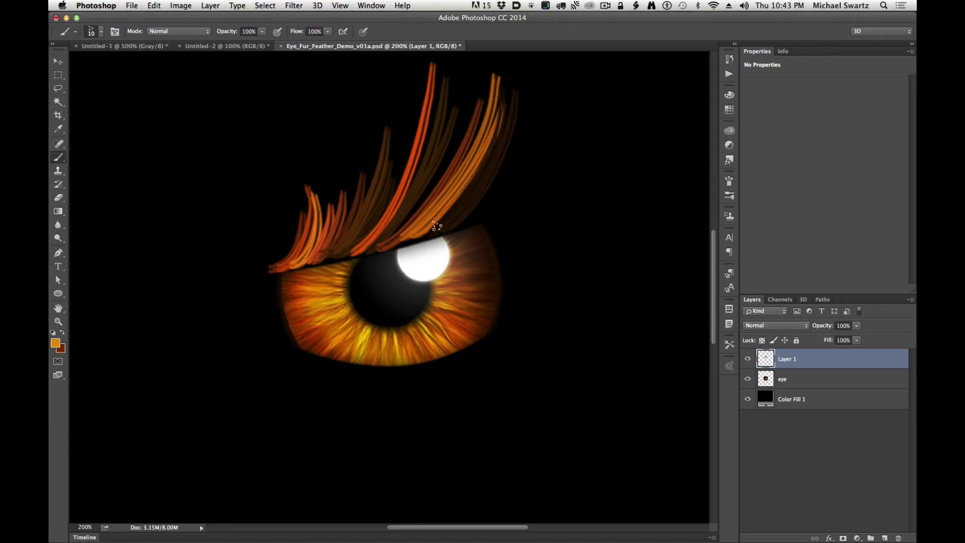
pyautogui.moveTo(437, 226); pyautogui.dragTo(524, 65)
# Paint more long lashes up-right from the eyelid, including the longest one.
pyautogui.moveTo(541, 164); pyautogui.dragTo(470, 276)
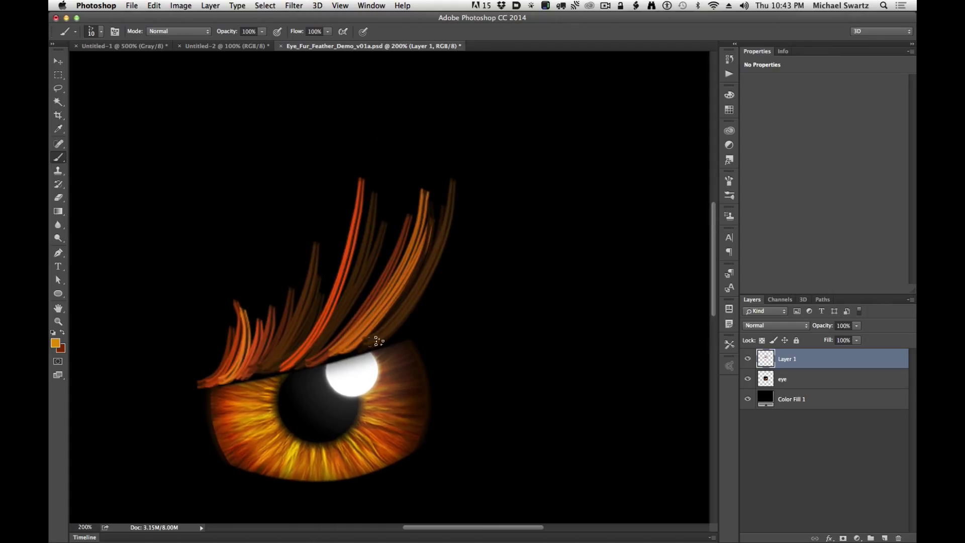
pyautogui.moveTo(369, 346); pyautogui.dragTo(455, 184)
pyautogui.moveTo(401, 333); pyautogui.dragTo(470, 218)
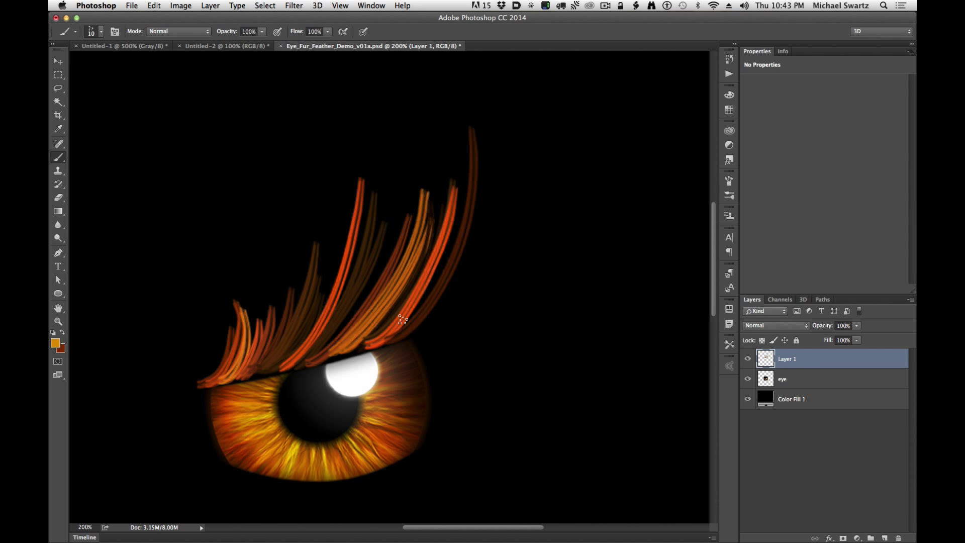
pyautogui.moveTo(387, 335); pyautogui.dragTo(539, 119)
pyautogui.moveTo(394, 338); pyautogui.dragTo(566, 87)
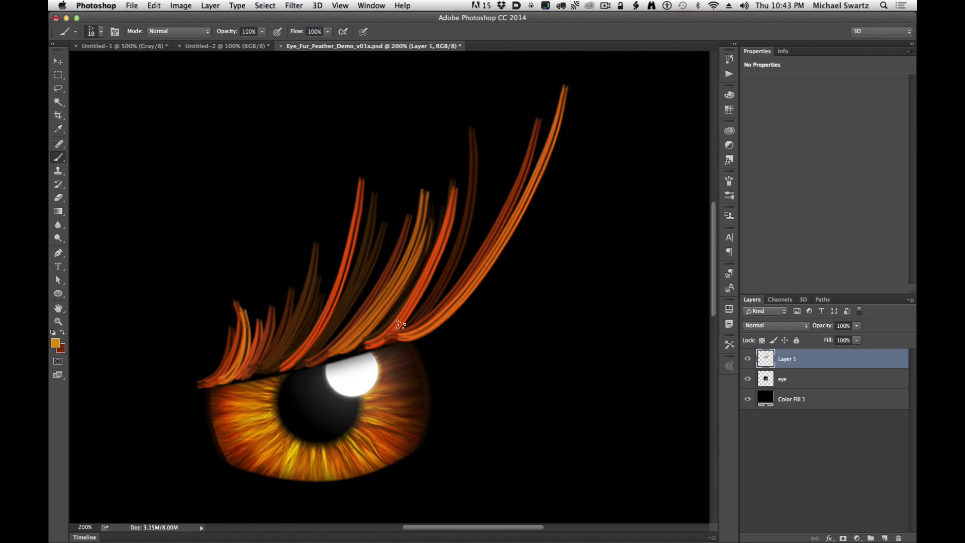
pyautogui.moveTo(400, 324)
pyautogui.mouseDown()
pyautogui.moveTo(413, 279)
pyautogui.moveTo(508, 171)
pyautogui.mouseUp()
pyautogui.moveTo(383, 330); pyautogui.dragTo(472, 165)
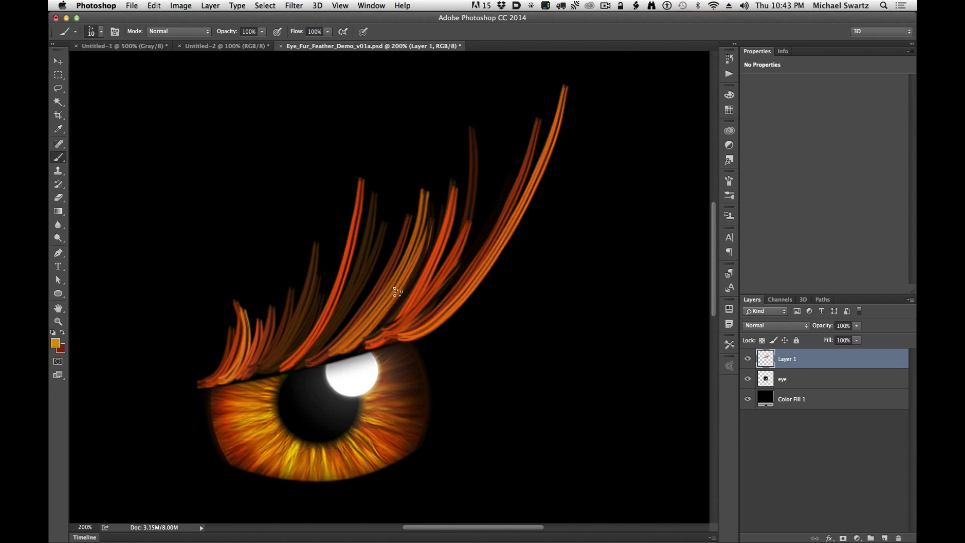
# Thicken the lashes over the eyelid and add short curls at its left end.
pyautogui.moveTo(350, 353); pyautogui.dragTo(420, 242)
pyautogui.moveTo(333, 327); pyautogui.dragTo(407, 263)
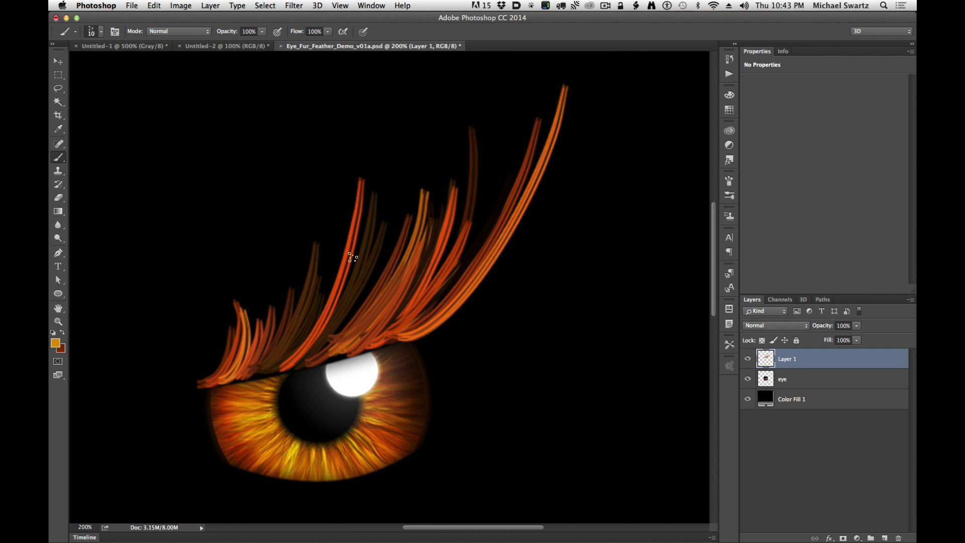
pyautogui.moveTo(335, 347); pyautogui.dragTo(405, 256)
pyautogui.moveTo(297, 358); pyautogui.dragTo(360, 256)
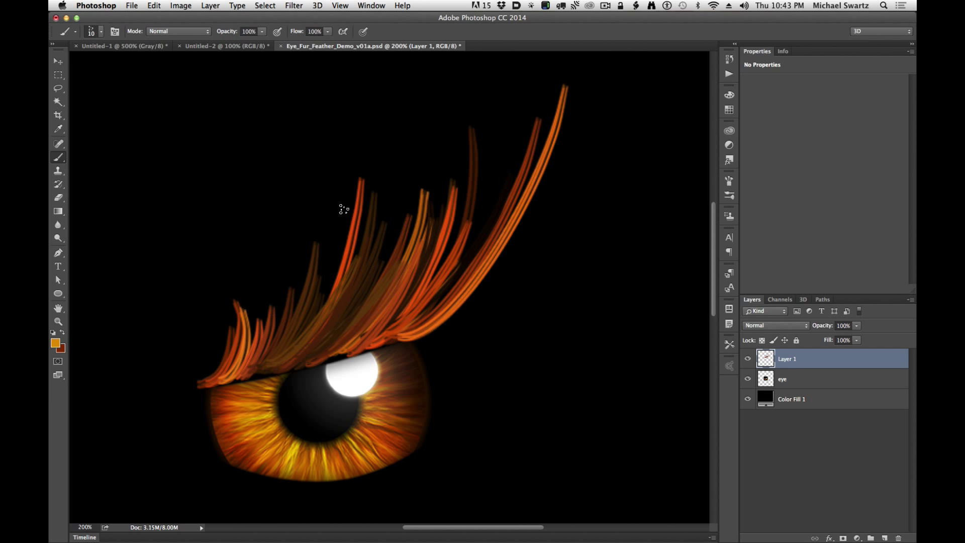
pyautogui.moveTo(266, 372)
pyautogui.mouseDown()
pyautogui.moveTo(327, 317)
pyautogui.moveTo(347, 250)
pyautogui.moveTo(274, 291)
pyautogui.mouseUp()
pyautogui.moveTo(232, 384)
pyautogui.mouseDown()
pyautogui.moveTo(246, 312)
pyautogui.moveTo(203, 316)
pyautogui.mouseUp()
pyautogui.moveTo(211, 402)
pyautogui.mouseDown()
pyautogui.moveTo(199, 365)
pyautogui.moveTo(175, 343)
pyautogui.moveTo(170, 375)
pyautogui.mouseUp()
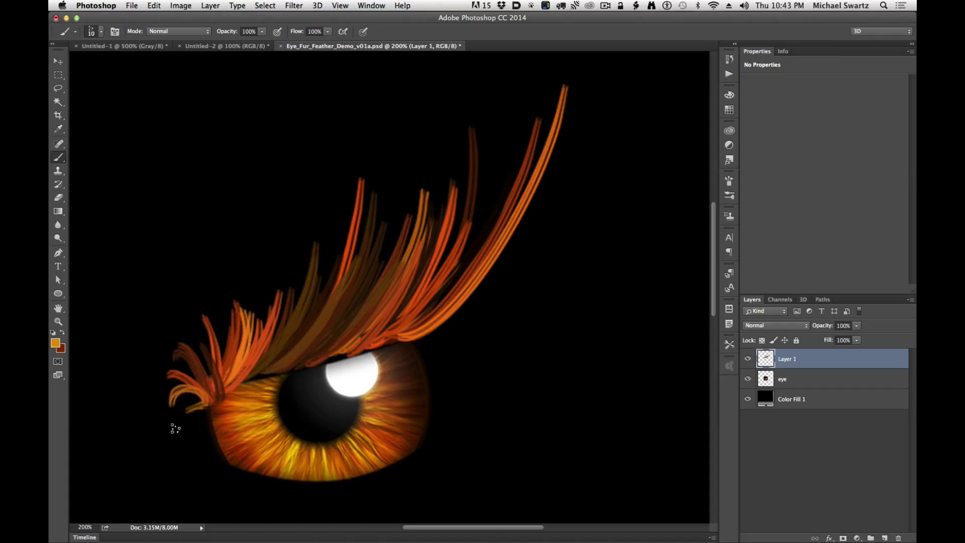
# Finish the far-left lash curls and paint orange fur beneath the lower lid.
pyautogui.moveTo(182, 435); pyautogui.dragTo(175, 412)
pyautogui.moveTo(202, 475); pyautogui.dragTo(196, 408)
pyautogui.moveTo(384, 341); pyautogui.dragTo(415, 195)
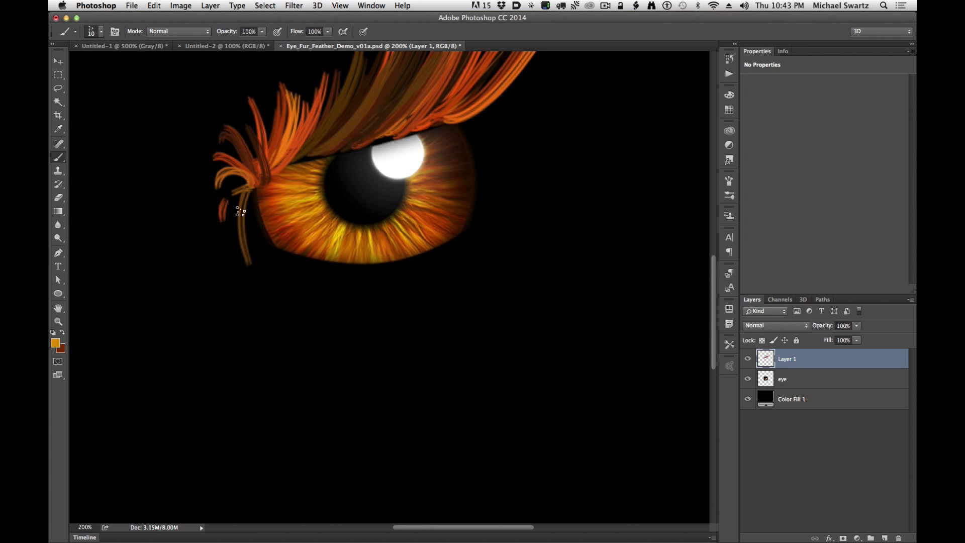
pyautogui.moveTo(240, 211)
pyautogui.mouseDown()
pyautogui.moveTo(285, 323)
pyautogui.moveTo(304, 330)
pyautogui.moveTo(323, 280)
pyautogui.moveTo(355, 320)
pyautogui.mouseUp()
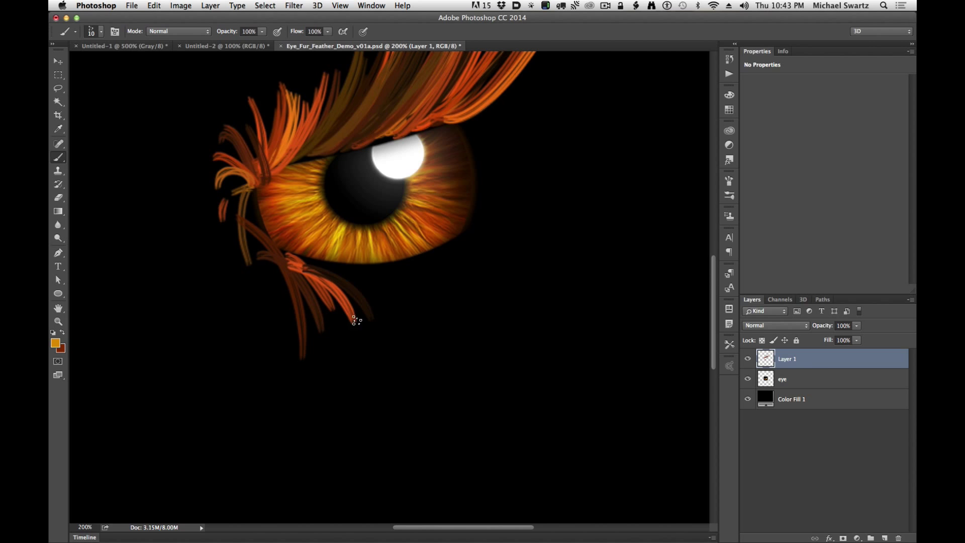
pyautogui.moveTo(307, 261)
pyautogui.mouseDown()
pyautogui.moveTo(390, 322)
pyautogui.moveTo(394, 299)
pyautogui.mouseUp()
pyautogui.moveTo(358, 262)
pyautogui.mouseDown()
pyautogui.moveTo(402, 317)
pyautogui.moveTo(429, 317)
pyautogui.mouseUp()
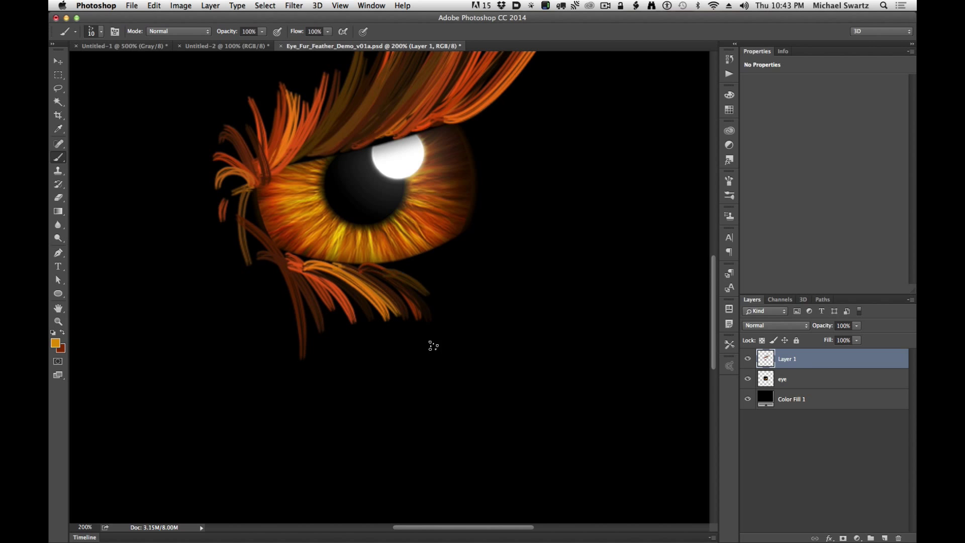
pyautogui.moveTo(371, 266); pyautogui.dragTo(431, 319)
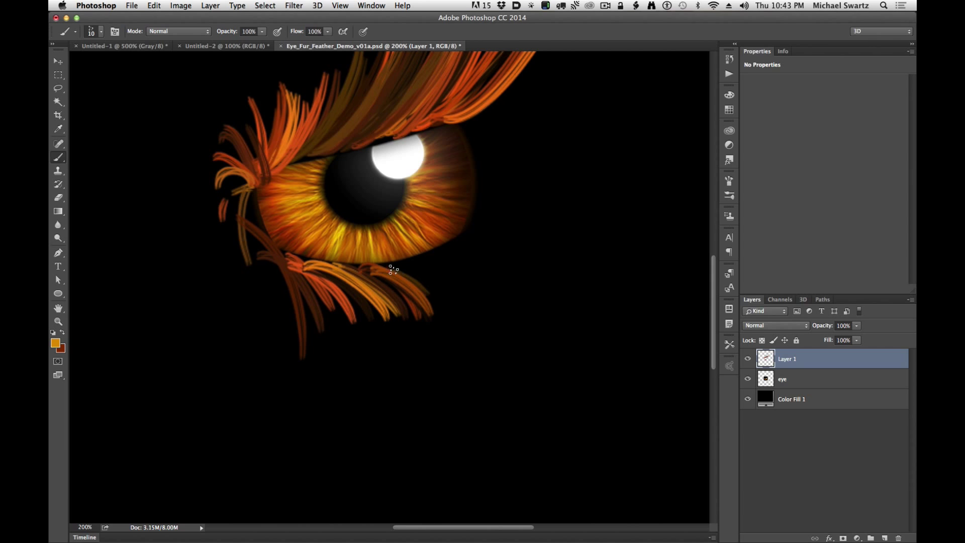
# Extend the fur rightward under the lid and up around the eye's right side.
pyautogui.moveTo(393, 269)
pyautogui.mouseDown()
pyautogui.moveTo(450, 310)
pyautogui.moveTo(470, 296)
pyautogui.mouseUp()
pyautogui.moveTo(416, 251); pyautogui.dragTo(482, 295)
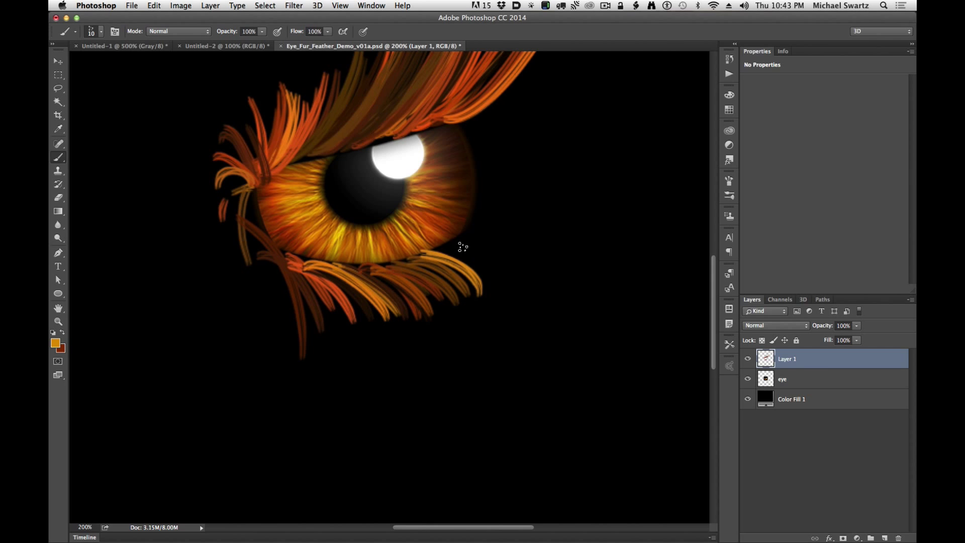
pyautogui.moveTo(442, 240); pyautogui.dragTo(504, 283)
pyautogui.moveTo(447, 234); pyautogui.dragTo(508, 265)
pyautogui.moveTo(459, 221)
pyautogui.mouseDown()
pyautogui.moveTo(513, 249)
pyautogui.moveTo(518, 232)
pyautogui.mouseUp()
pyautogui.moveTo(474, 206)
pyautogui.mouseDown()
pyautogui.moveTo(508, 217)
pyautogui.moveTo(510, 182)
pyautogui.mouseUp()
# Add fur hanging down from the eye's left lid.
pyautogui.moveTo(261, 229); pyautogui.dragTo(299, 309)
pyautogui.moveTo(274, 251); pyautogui.dragTo(308, 311)
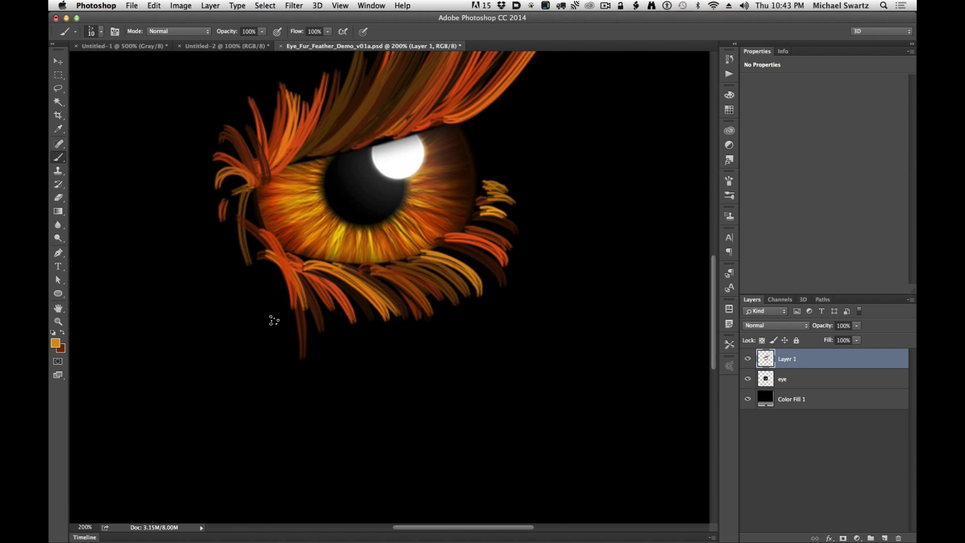
pyautogui.moveTo(253, 203)
pyautogui.mouseDown()
pyautogui.moveTo(279, 291)
pyautogui.moveTo(234, 309)
pyautogui.moveTo(221, 276)
pyautogui.mouseUp()
pyautogui.moveTo(258, 254)
pyautogui.mouseDown()
pyautogui.moveTo(269, 297)
pyautogui.moveTo(286, 317)
pyautogui.mouseUp()
pyautogui.moveTo(289, 254); pyautogui.dragTo(304, 299)
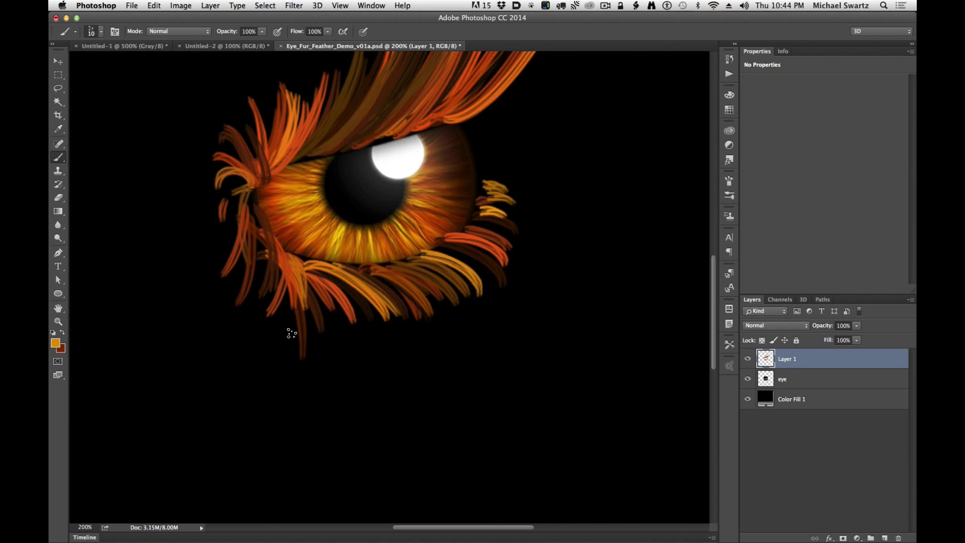
# Paint long fur drooping from the eye's left corner and short fur on its right edge.
pyautogui.moveTo(355, 196); pyautogui.dragTo(446, 268)
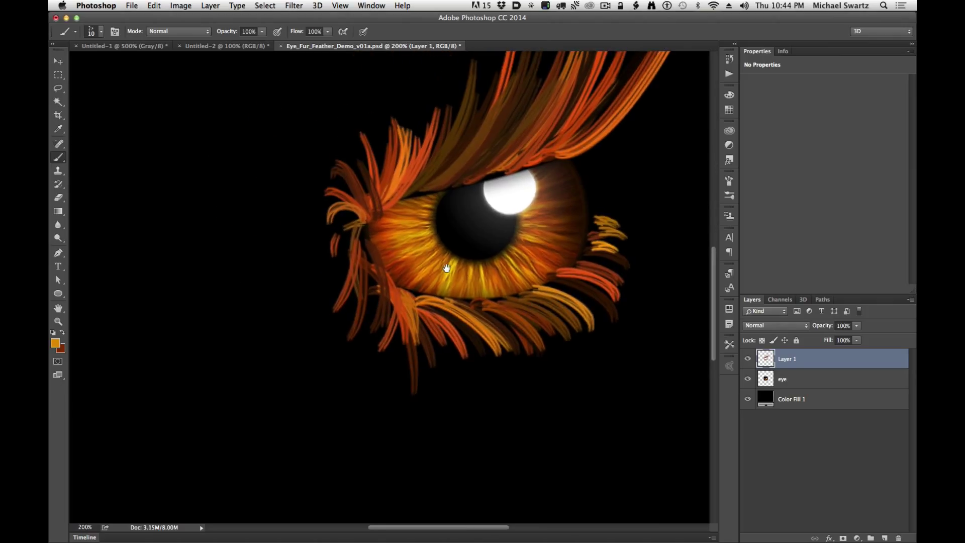
pyautogui.moveTo(365, 234)
pyautogui.mouseDown()
pyautogui.moveTo(338, 287)
pyautogui.moveTo(320, 273)
pyautogui.moveTo(314, 297)
pyautogui.moveTo(322, 349)
pyautogui.moveTo(373, 391)
pyautogui.mouseUp()
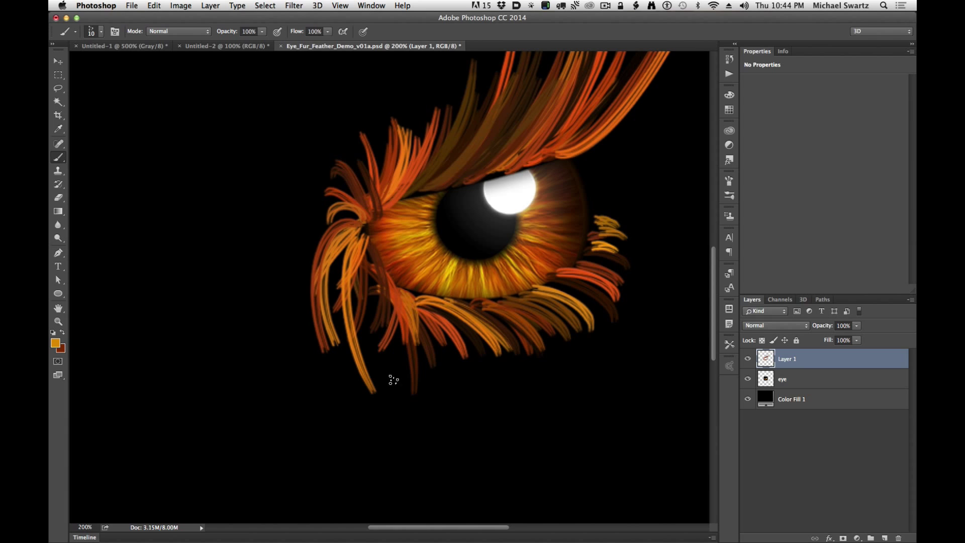
pyautogui.moveTo(357, 259); pyautogui.dragTo(397, 385)
pyautogui.moveTo(372, 301); pyautogui.dragTo(413, 378)
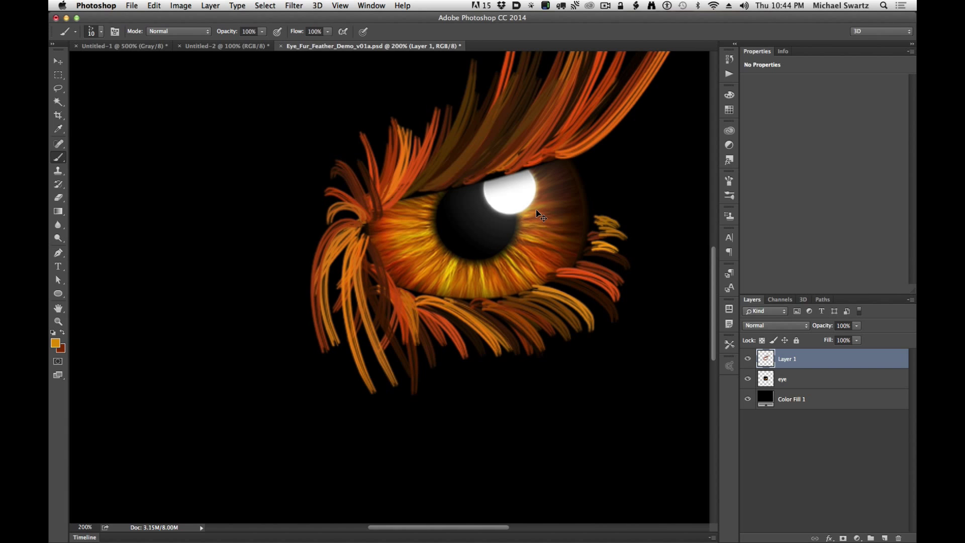
pyautogui.moveTo(589, 211)
pyautogui.mouseDown()
pyautogui.moveTo(606, 207)
pyautogui.moveTo(609, 191)
pyautogui.moveTo(588, 160)
pyautogui.mouseUp()
# Zoom out to view the whole furred eye at actual size.
pyautogui.moveTo(560, 298); pyautogui.dragTo(478, 405)
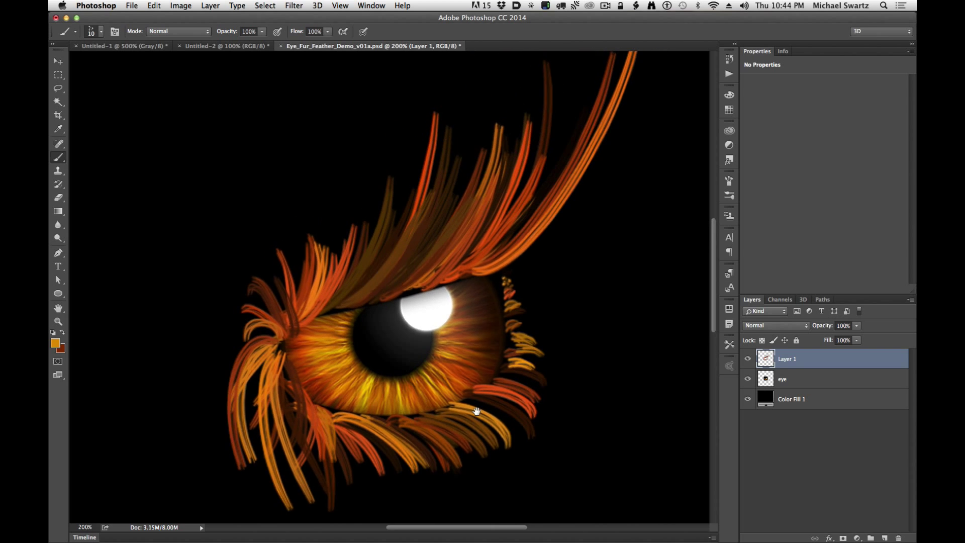
pyautogui.press('super+minus')
pyautogui.press('super+minus')
pyautogui.press('super+plus')
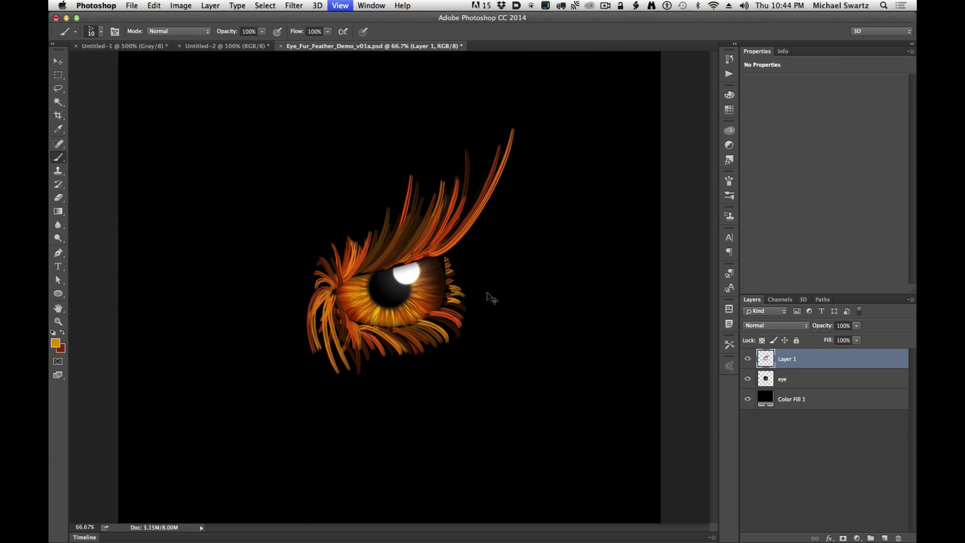